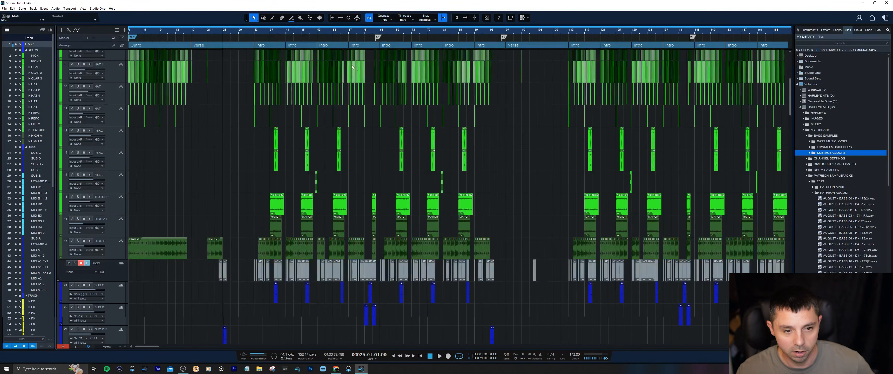
Step: Play the arrangement from bar 25, the end of the first Verse section
{"action": "scroll", "coordinate": [253, 33], "scroll_direction": "up", "scroll_amount": 5}
{"action": "scroll", "coordinate": [284, 34], "scroll_direction": "down", "scroll_amount": 5}
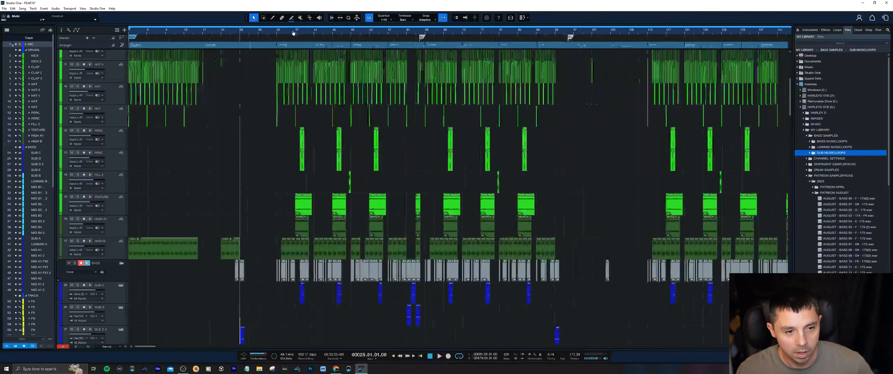
{"action": "scroll", "coordinate": [309, 141], "scroll_direction": "up", "scroll_amount": 2}
{"action": "scroll", "coordinate": [309, 142], "scroll_direction": "down", "scroll_amount": 1}
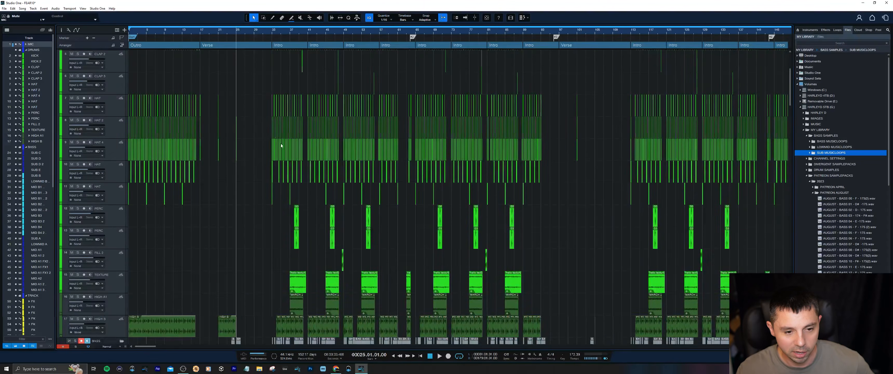
{"action": "left_click", "coordinate": [255, 33]}
{"action": "scroll", "coordinate": [451, 156], "scroll_direction": "up", "scroll_amount": 2}
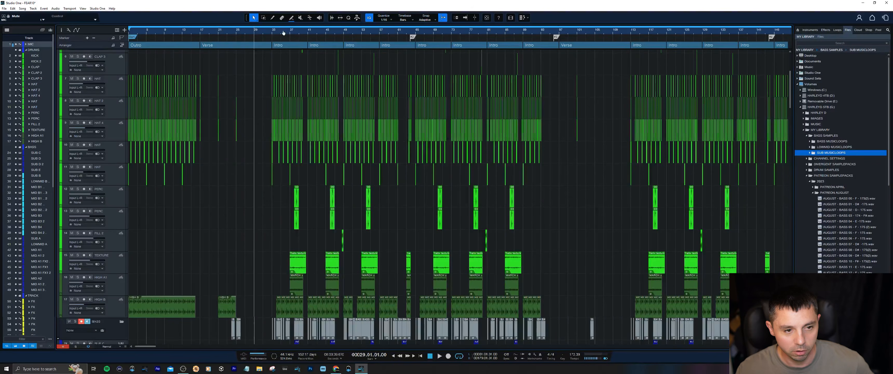
{"action": "scroll", "coordinate": [285, 32], "scroll_direction": "down", "scroll_amount": 2}
{"action": "scroll", "coordinate": [255, 116], "scroll_direction": "down", "scroll_amount": 2}
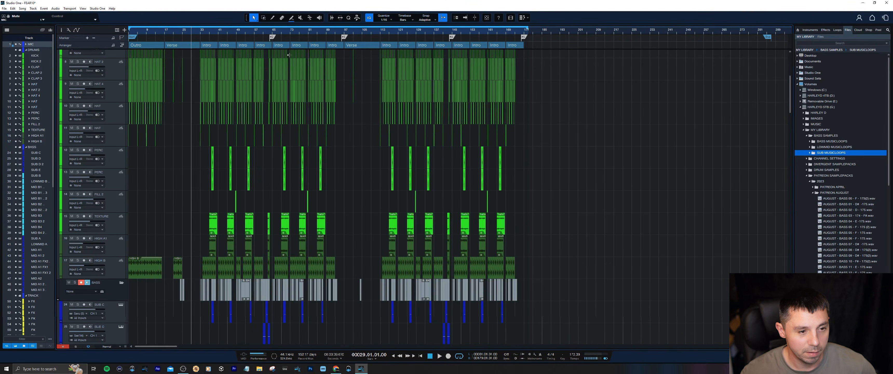
{"action": "left_click", "coordinate": [184, 35]}
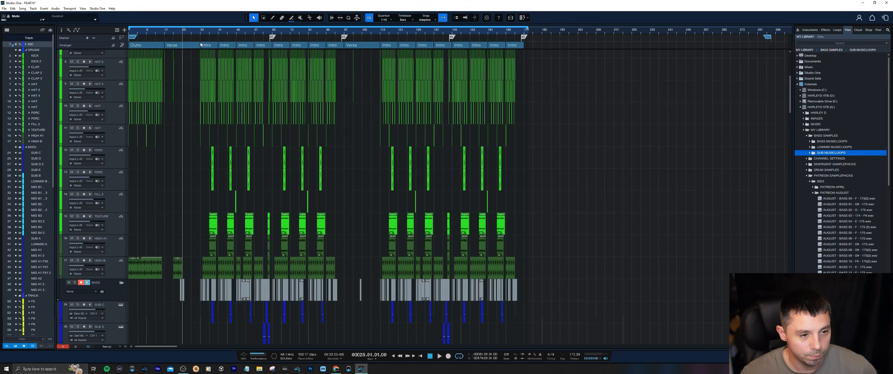
{"action": "key", "text": "space"}
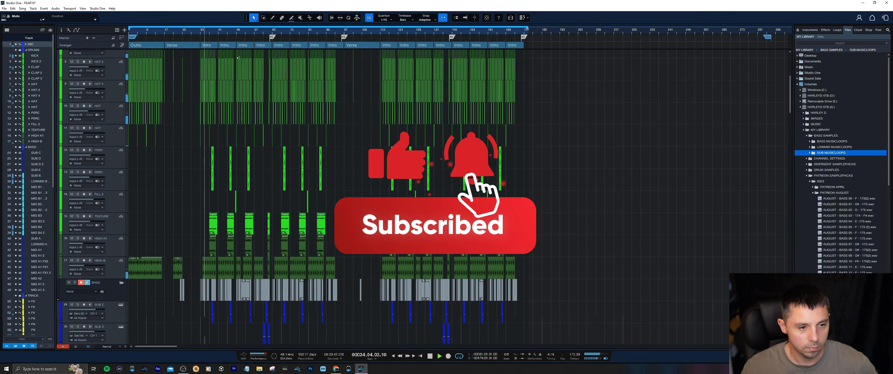
Step: Fit all tracks of the song into the arrangement view and examine the overall layout during playback
{"action": "left_click_drag", "start_coordinate": [200, 36], "coordinate": [265, 41]}
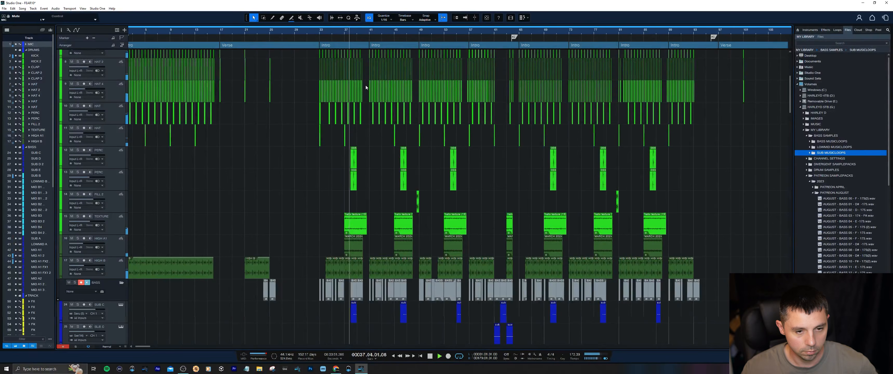
{"action": "scroll", "coordinate": [391, 181], "scroll_direction": "up", "scroll_amount": 3}
{"action": "scroll", "coordinate": [392, 179], "scroll_direction": "down", "scroll_amount": 10}
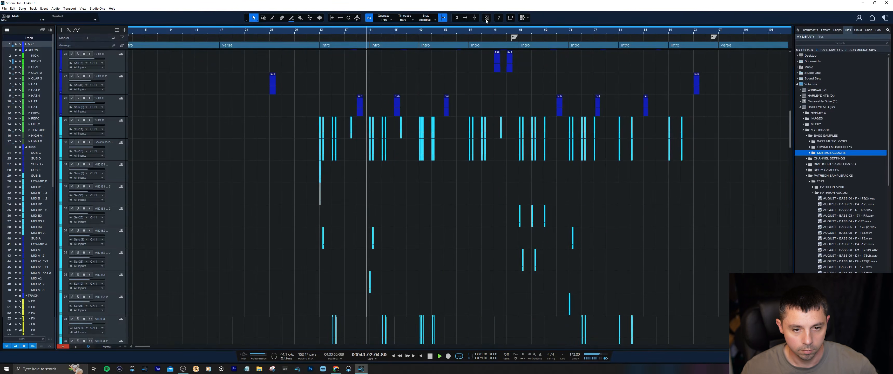
{"action": "key", "text": "z"}
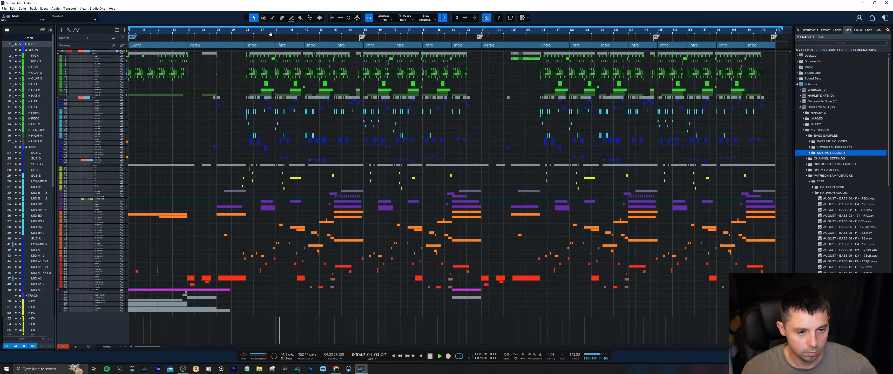
{"action": "left_click_drag", "start_coordinate": [270, 32], "coordinate": [281, 34]}
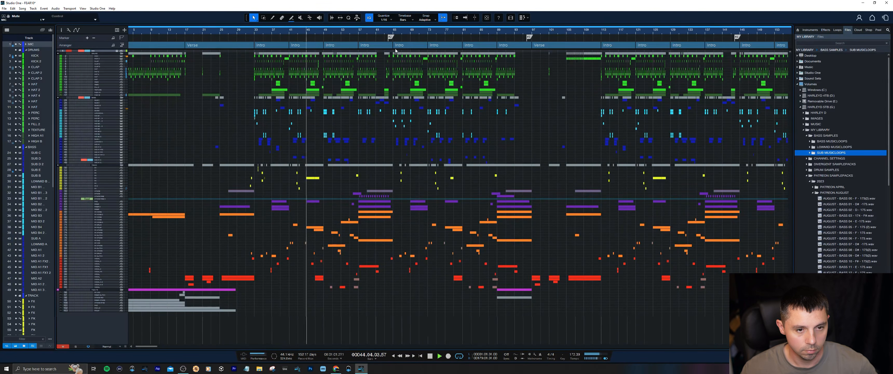
Step: Audition the song from bar 73 and from bar 49, stopping playback after each passage
{"action": "left_click", "coordinate": [424, 32]}
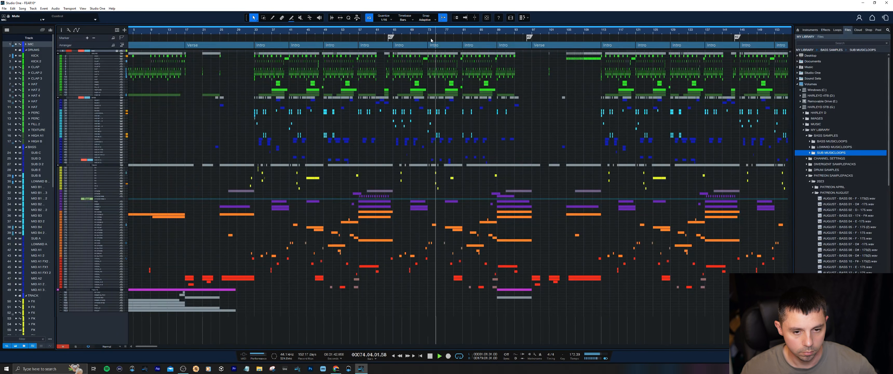
{"action": "key", "text": "space"}
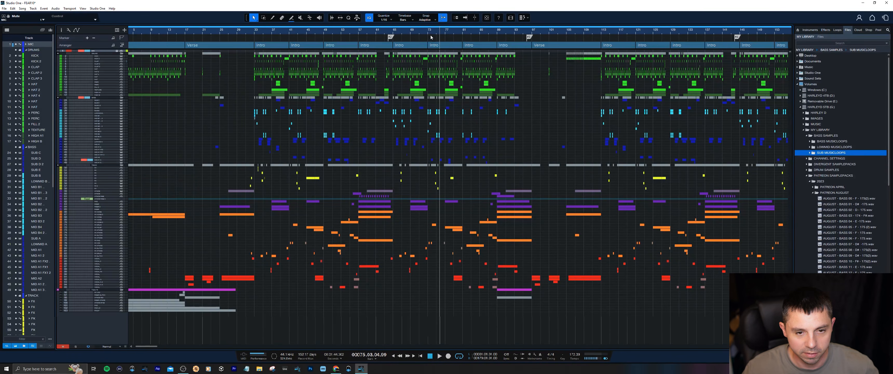
{"action": "left_click", "coordinate": [429, 34]}
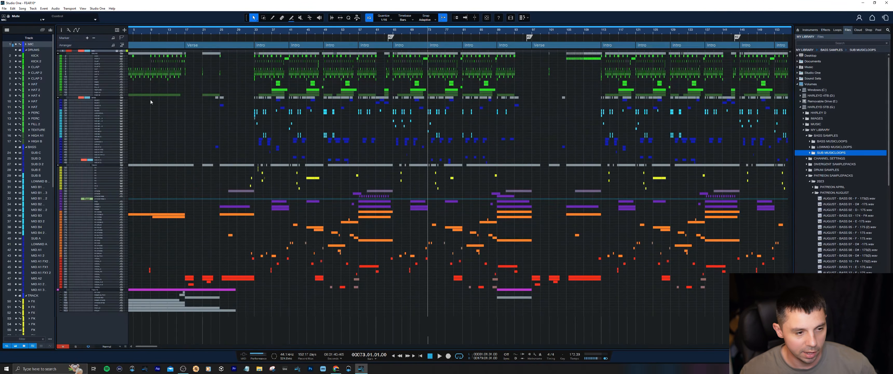
{"action": "key", "text": "space"}
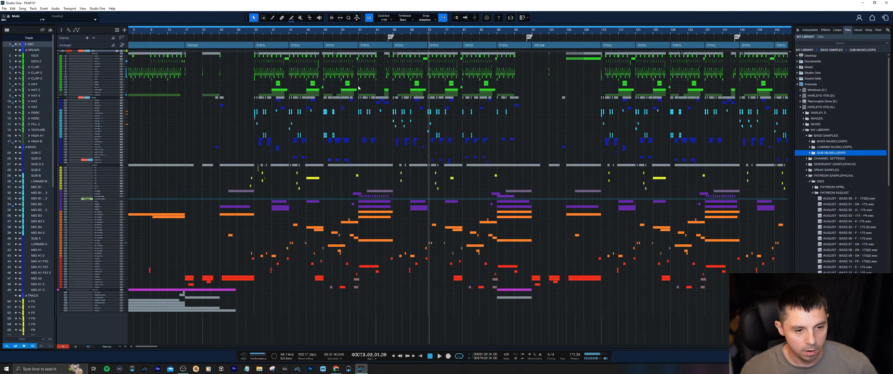
{"action": "left_click_drag", "start_coordinate": [324, 33], "coordinate": [341, 38]}
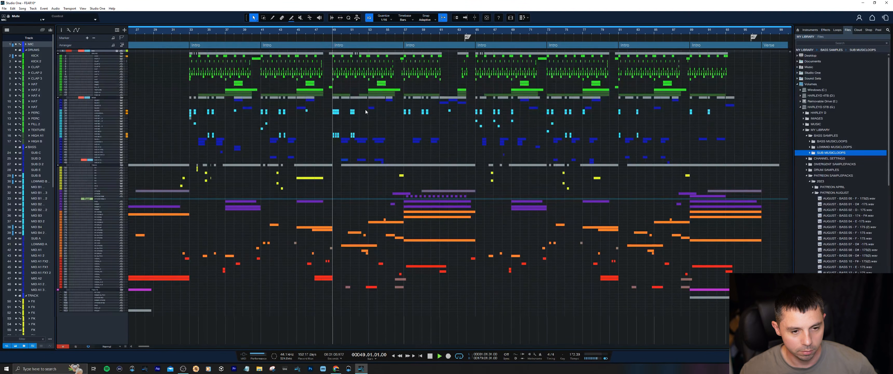
{"action": "key", "text": "space"}
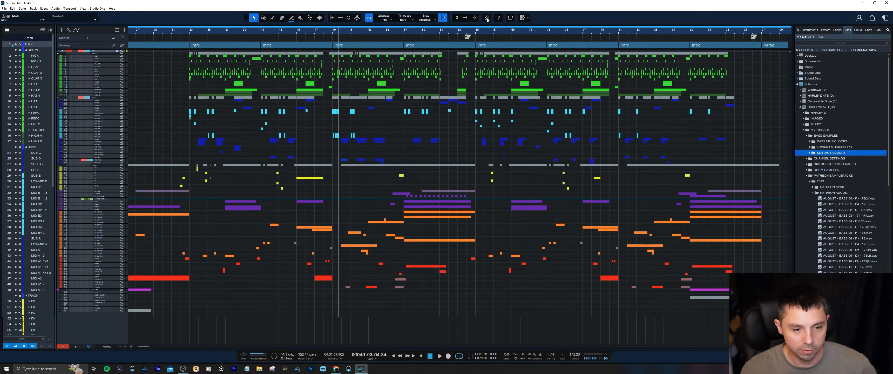
Step: Examine the drum clips and the SUB B and LOWMID B bass clips around bar 49 at close range
{"action": "left_click_drag", "start_coordinate": [336, 30], "coordinate": [188, 171]}
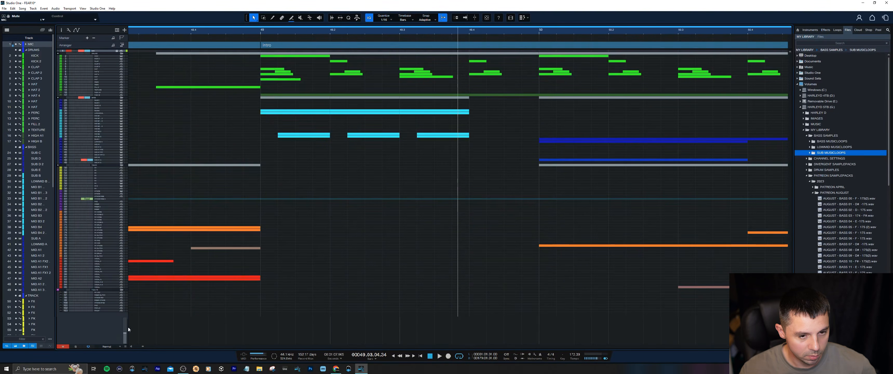
{"action": "scroll", "coordinate": [129, 324], "scroll_direction": "up", "scroll_amount": 6}
{"action": "scroll", "coordinate": [135, 324], "scroll_direction": "down", "scroll_amount": 2}
{"action": "scroll", "coordinate": [286, 309], "scroll_direction": "down", "scroll_amount": 1}
{"action": "scroll", "coordinate": [286, 309], "scroll_direction": "down", "scroll_amount": 8}
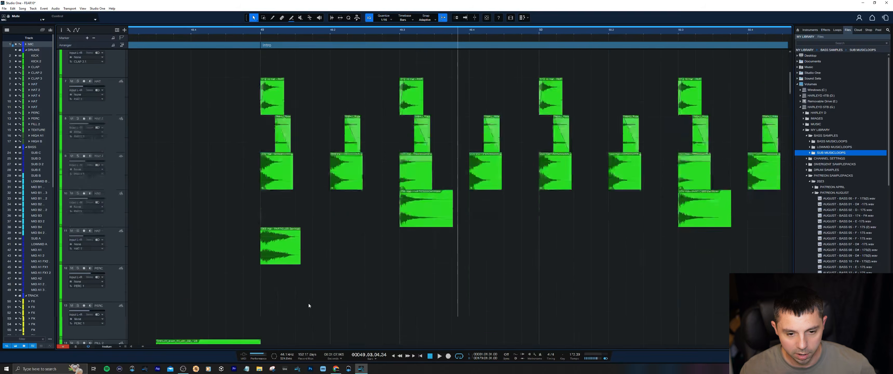
{"action": "left_click_drag", "start_coordinate": [787, 93], "coordinate": [778, 125]}
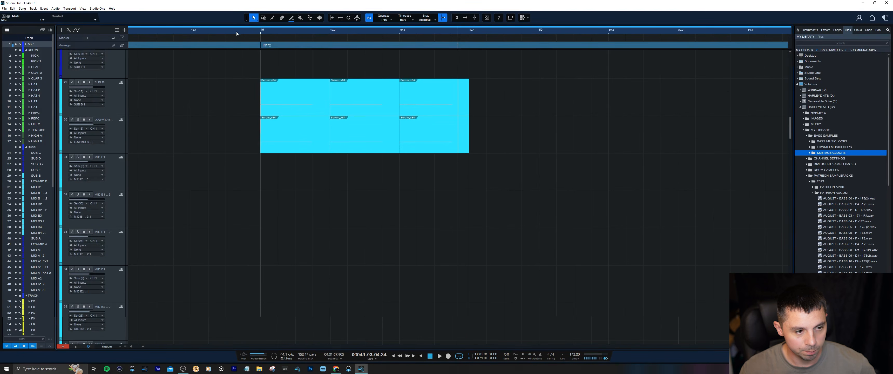
{"action": "left_click_drag", "start_coordinate": [237, 32], "coordinate": [301, 27]}
{"action": "scroll", "coordinate": [324, 187], "scroll_direction": "up", "scroll_amount": 5}
{"action": "scroll", "coordinate": [324, 186], "scroll_direction": "down", "scroll_amount": 4}
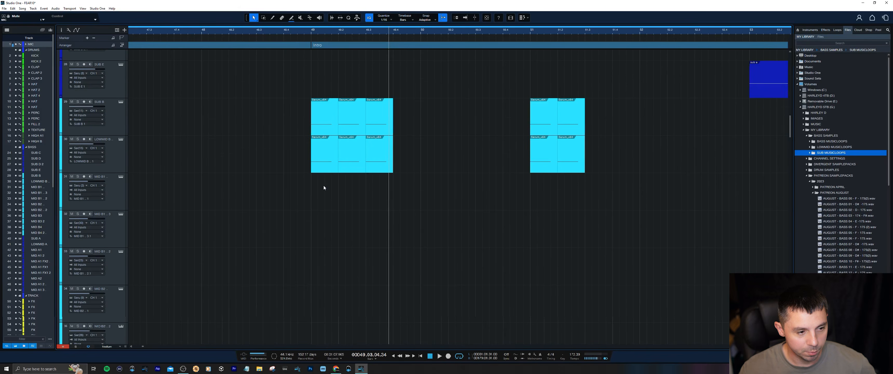
Step: Solo the SUB B, LOWMID B, MID B4 and MID B4 2 tracks, with the playhead at bar 49
{"action": "left_click", "coordinate": [77, 102]}
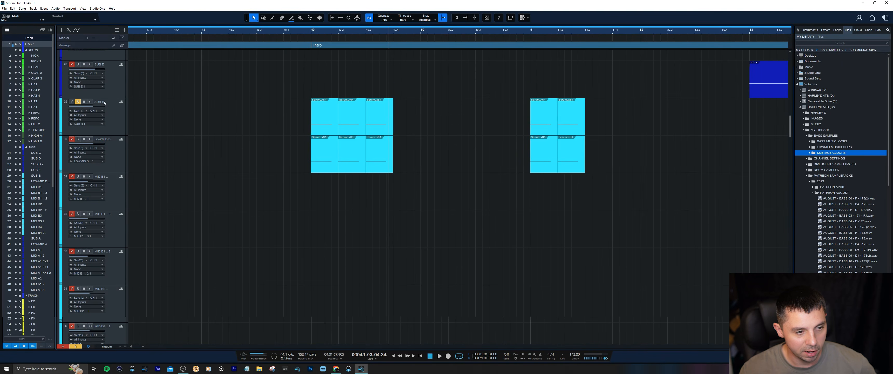
{"action": "left_click", "coordinate": [314, 32]}
{"action": "left_click", "coordinate": [78, 139]}
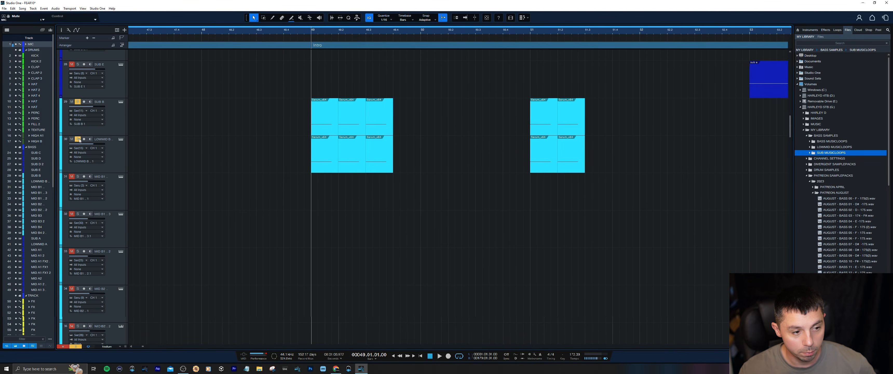
{"action": "scroll", "coordinate": [300, 174], "scroll_direction": "down", "scroll_amount": 2}
{"action": "scroll", "coordinate": [312, 172], "scroll_direction": "down", "scroll_amount": 5}
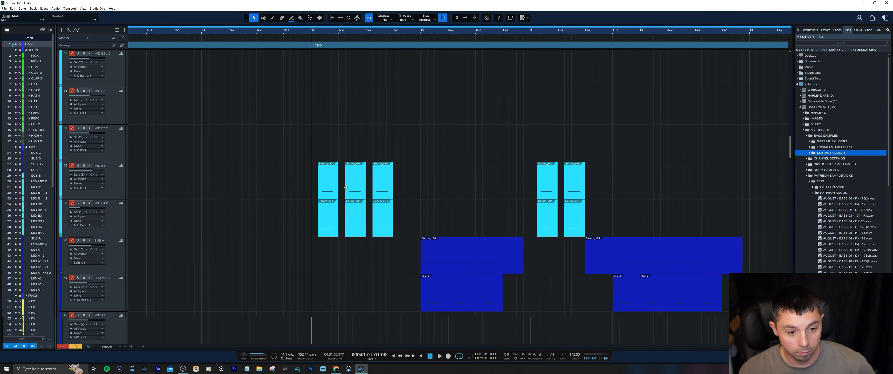
{"action": "left_click", "coordinate": [73, 167]}
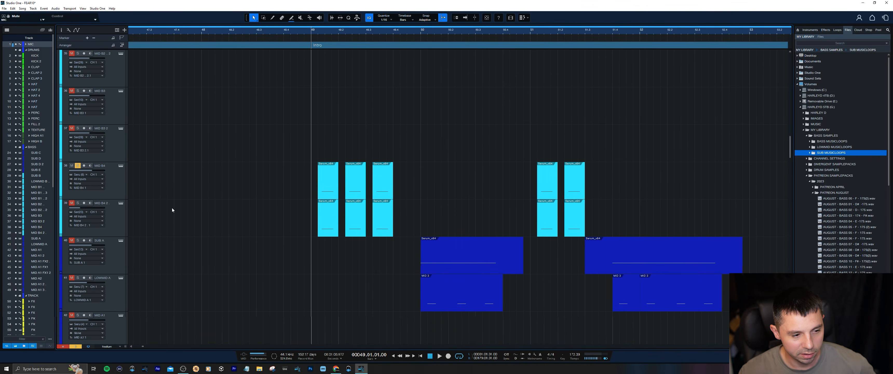
{"action": "left_click", "coordinate": [72, 205]}
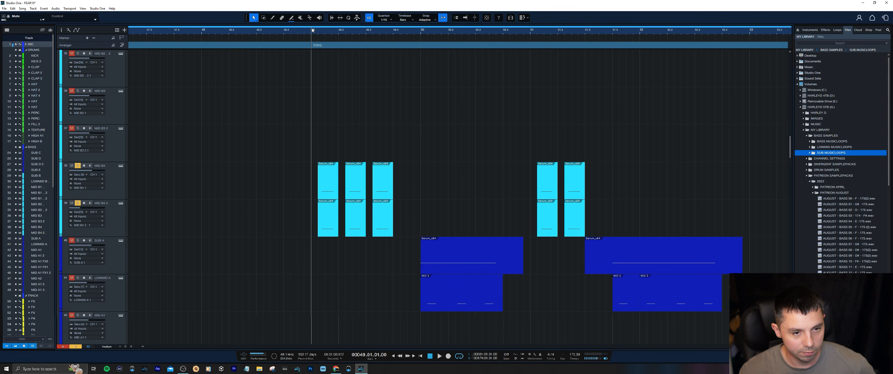
Step: Set the loop range from bar 49 to bar 50 and audition the soloed bass layers
{"action": "left_click_drag", "start_coordinate": [313, 25], "coordinate": [421, 27]}
{"action": "key", "text": "space"}
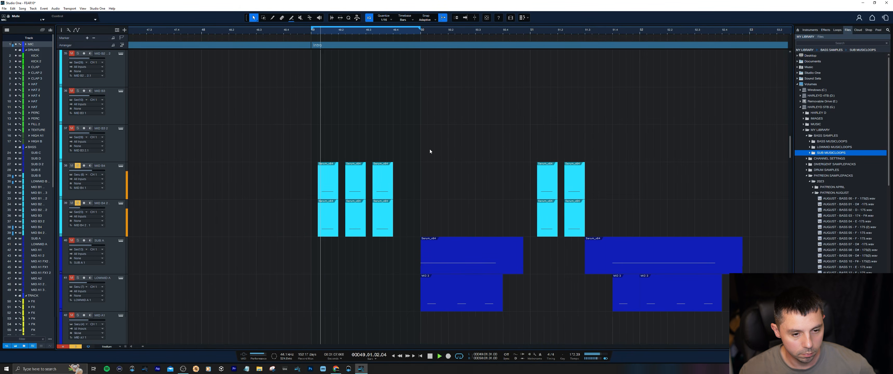
{"action": "key", "text": "space"}
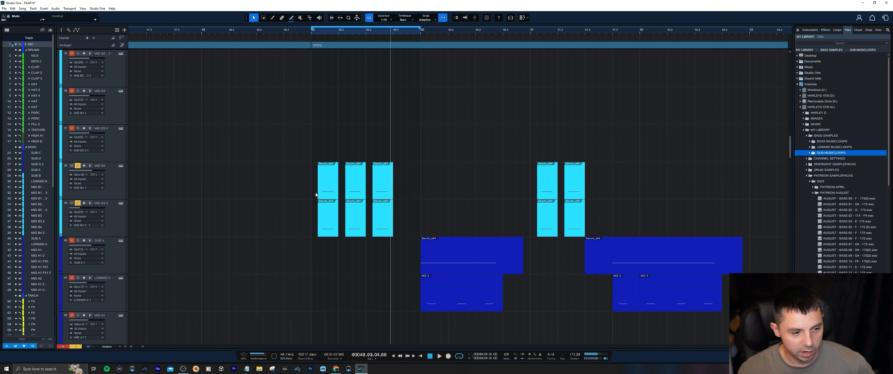
Step: Unsolo MID B4 2, LOWMID B and SUB B, and audition bar 49 with only MID B4 soloed
{"action": "scroll", "coordinate": [163, 211], "scroll_direction": "up", "scroll_amount": 1}
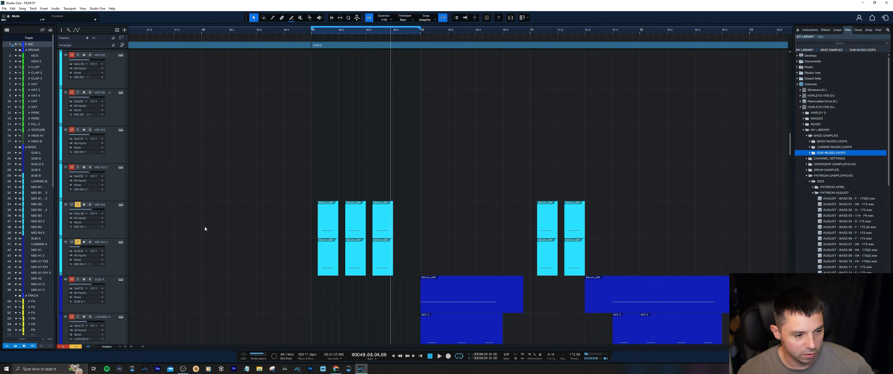
{"action": "left_click", "coordinate": [93, 265]}
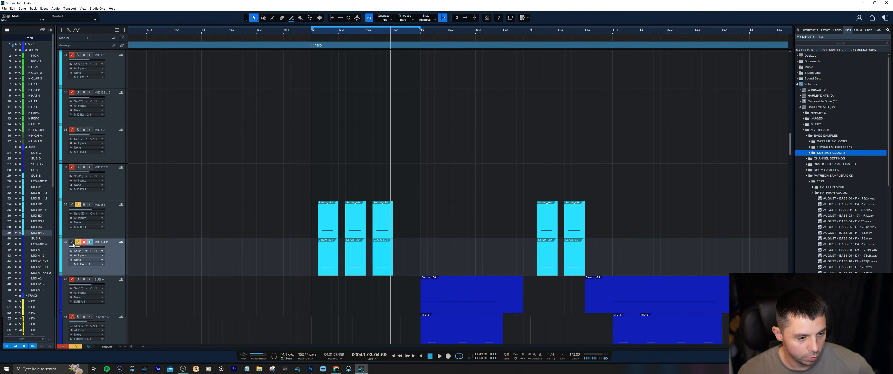
{"action": "scroll", "coordinate": [210, 214], "scroll_direction": "up", "scroll_amount": 7}
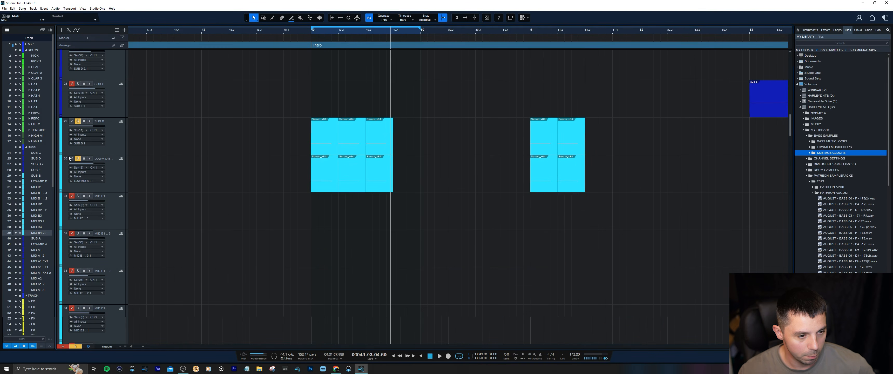
{"action": "left_click", "coordinate": [72, 158]}
{"action": "left_click", "coordinate": [71, 122]}
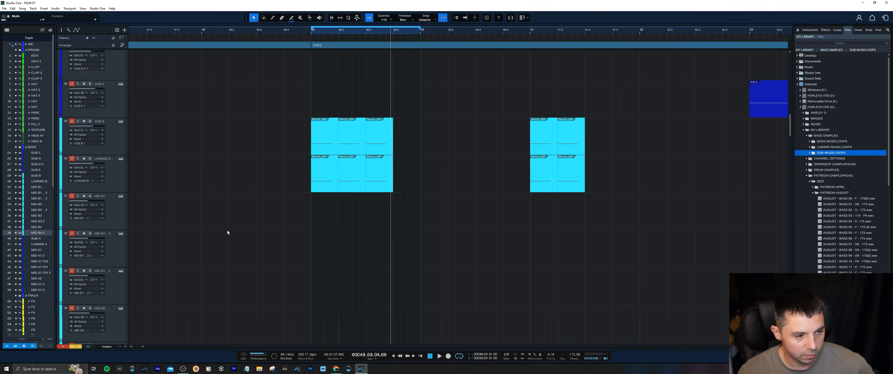
{"action": "scroll", "coordinate": [229, 230], "scroll_direction": "down", "scroll_amount": 9}
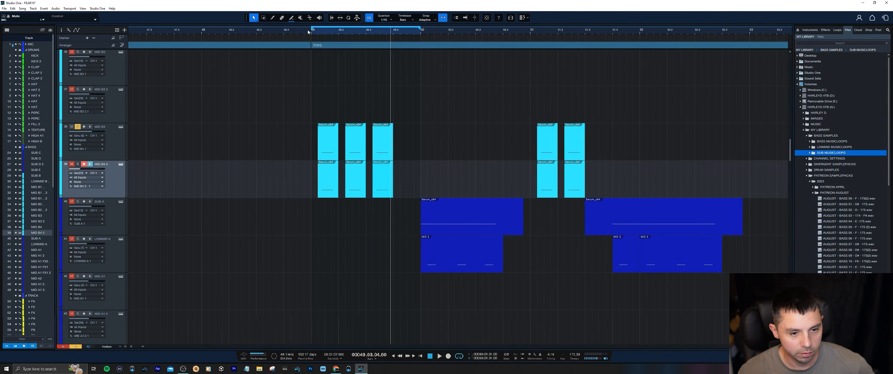
{"action": "key", "text": "space"}
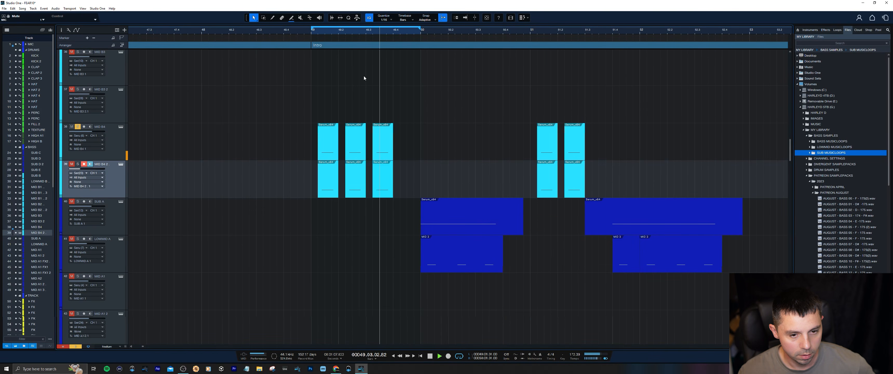
{"action": "key", "text": "space"}
Step: Select the MID B4 track and show the mixer console with its insert effects
{"action": "left_click", "coordinate": [116, 159]}
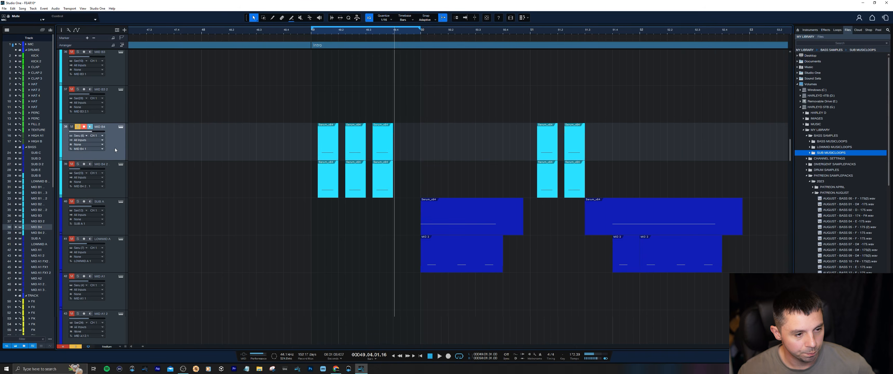
{"action": "key", "text": "F3"}
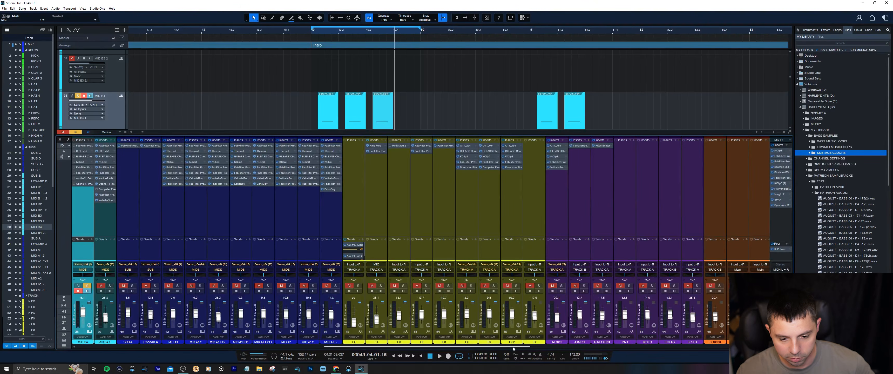
Step: Bring the MID B4 channel into view in the mixer and audition the soloed track repeatedly from bar 49
{"action": "left_click_drag", "start_coordinate": [514, 349], "coordinate": [359, 346]}
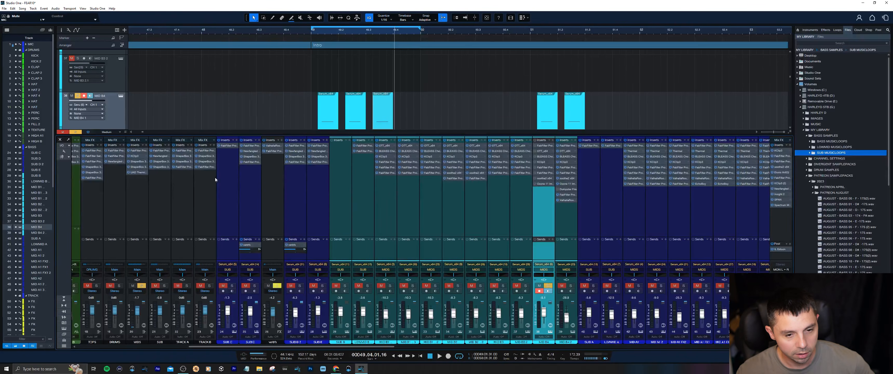
{"action": "key", "text": "space"}
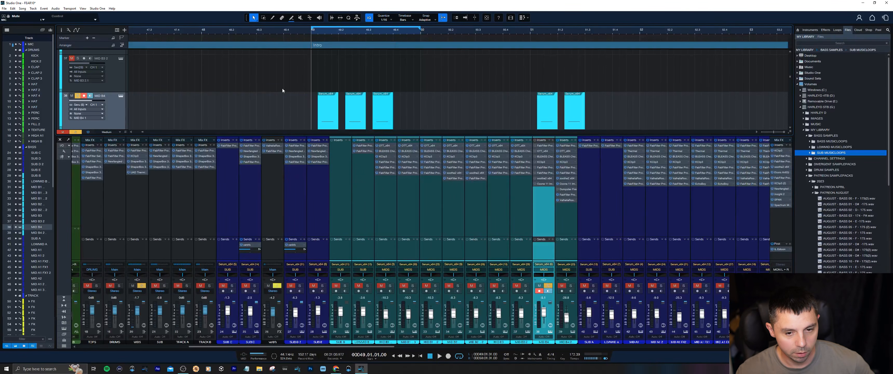
{"action": "key", "text": "space"}
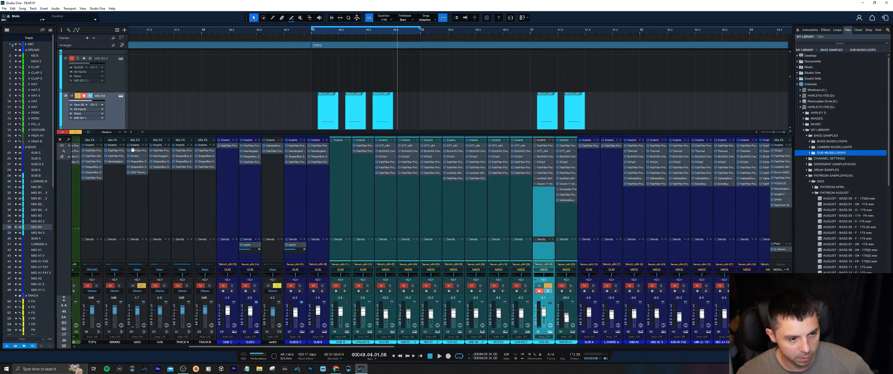
{"action": "key", "text": "space"}
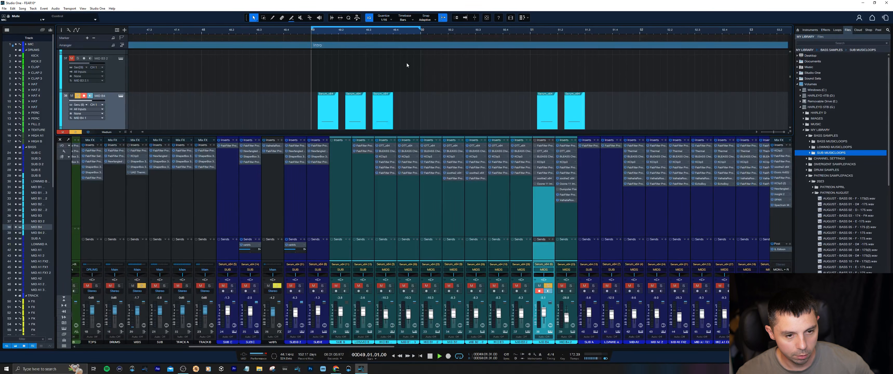
{"action": "key", "text": "space"}
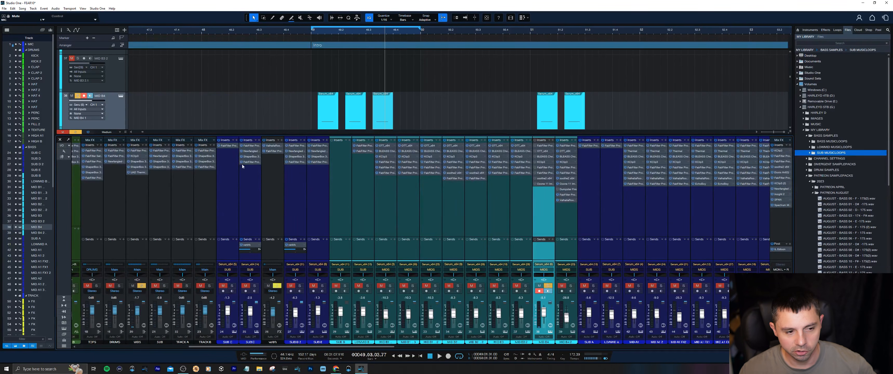
{"action": "key", "text": "space"}
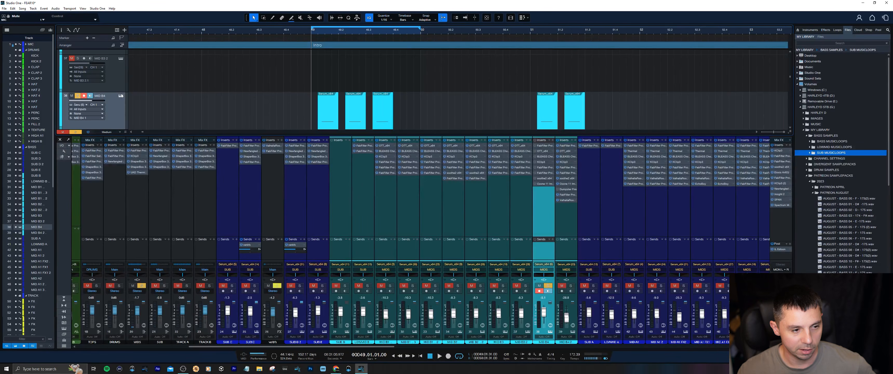
Step: Enlarge the arrangement area, open the MID B4 track's Serum instrument and show oscillator A's Spectral wavetable list
{"action": "left_click_drag", "start_coordinate": [126, 136], "coordinate": [128, 183]}
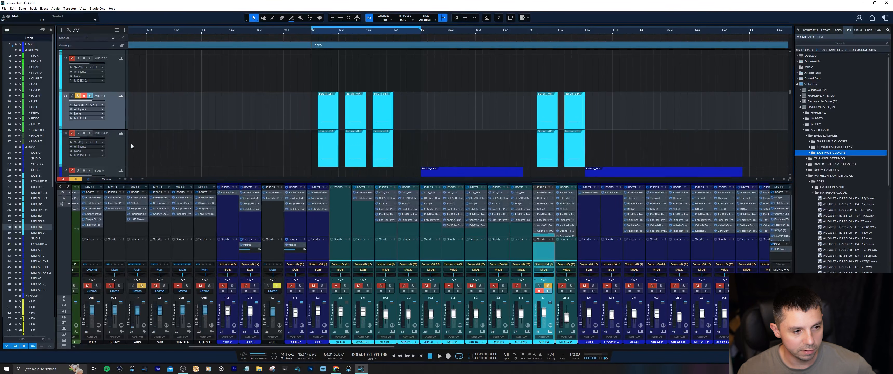
{"action": "left_click", "coordinate": [121, 96]}
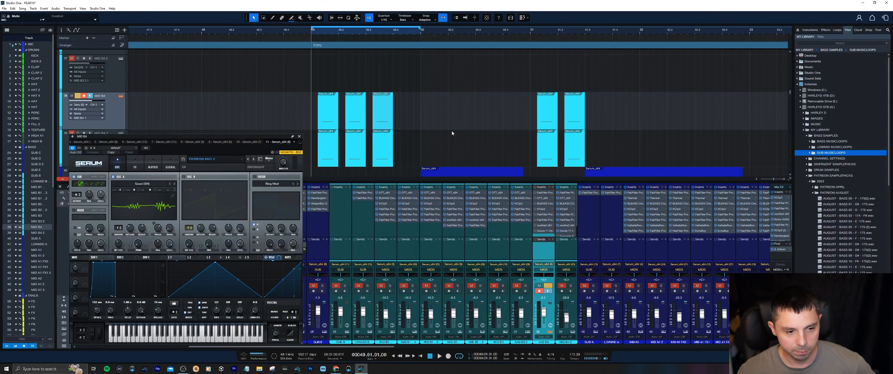
{"action": "left_click_drag", "start_coordinate": [219, 138], "coordinate": [311, 79]}
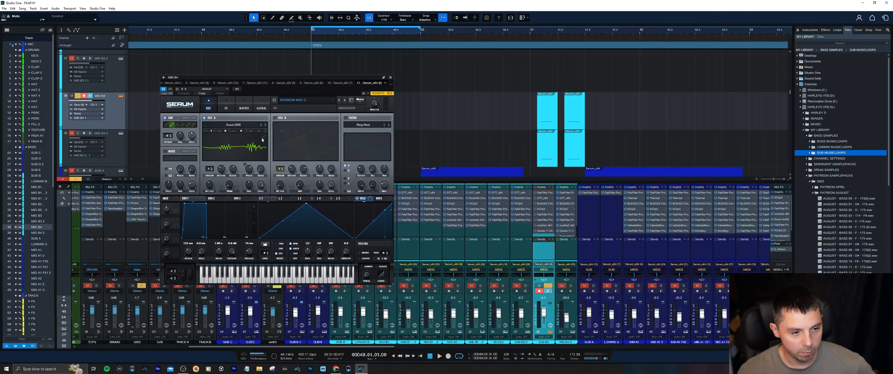
{"action": "left_click", "coordinate": [241, 126]}
{"action": "mouse_move", "coordinate": [239, 183]}
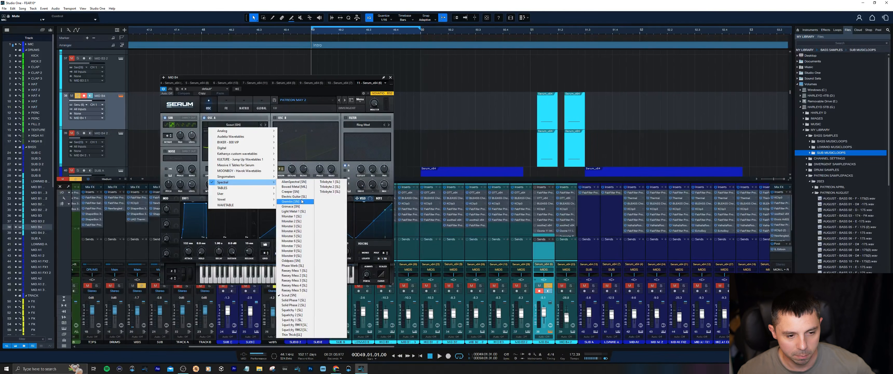
{"action": "left_click", "coordinate": [249, 118]}
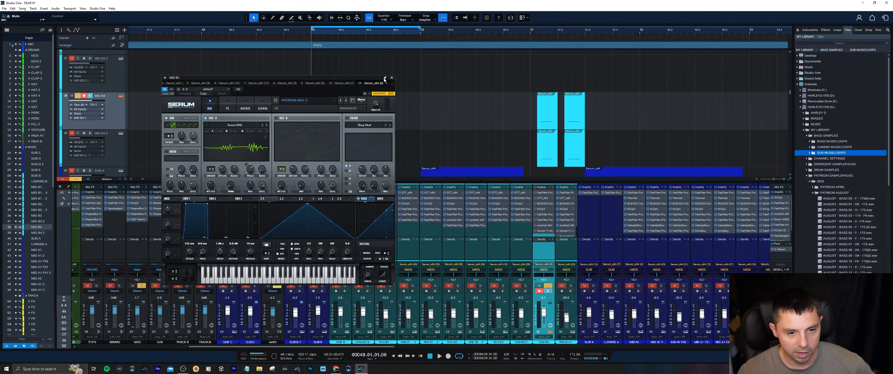
Step: Move the Serum window off the bar 49 clips and open the first MID B4 clip in the note editor
{"action": "left_click_drag", "start_coordinate": [368, 79], "coordinate": [564, 80]}
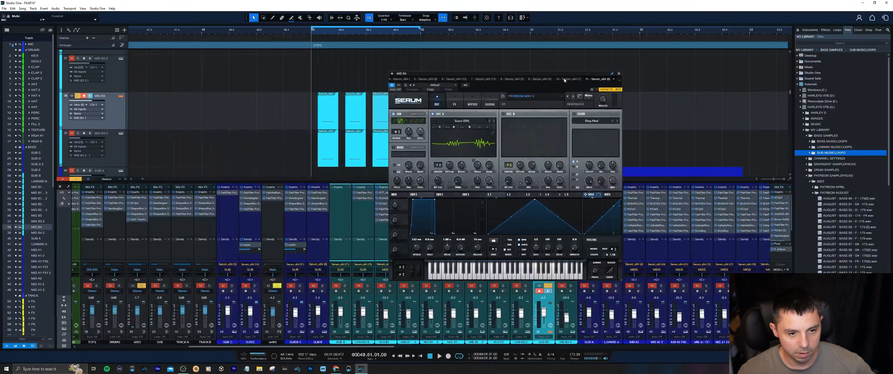
{"action": "double_click", "coordinate": [327, 119]}
{"action": "left_click_drag", "start_coordinate": [429, 302], "coordinate": [416, 290]}
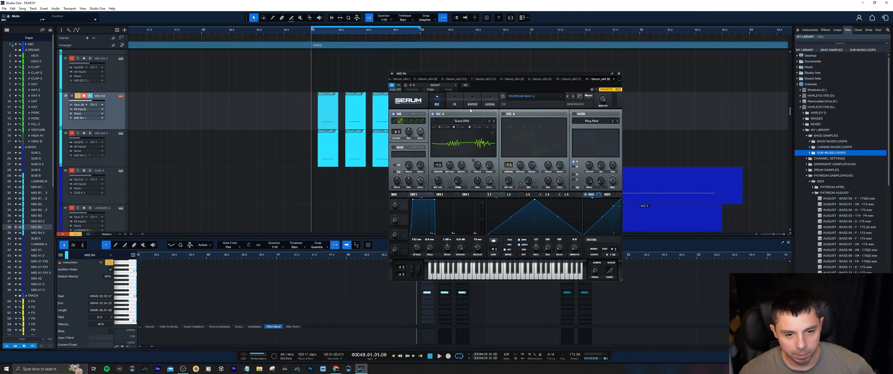
Step: Examine oscillator A's wavetable selection, wavetable position and warp settings in Serum
{"action": "left_click", "coordinate": [460, 121]}
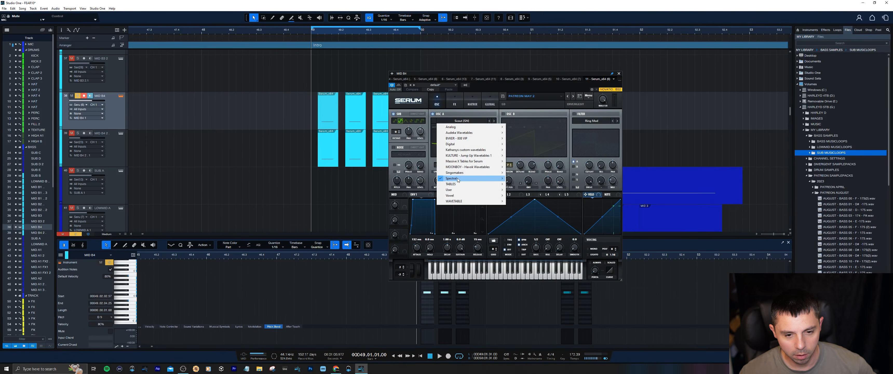
{"action": "left_click", "coordinate": [463, 109]}
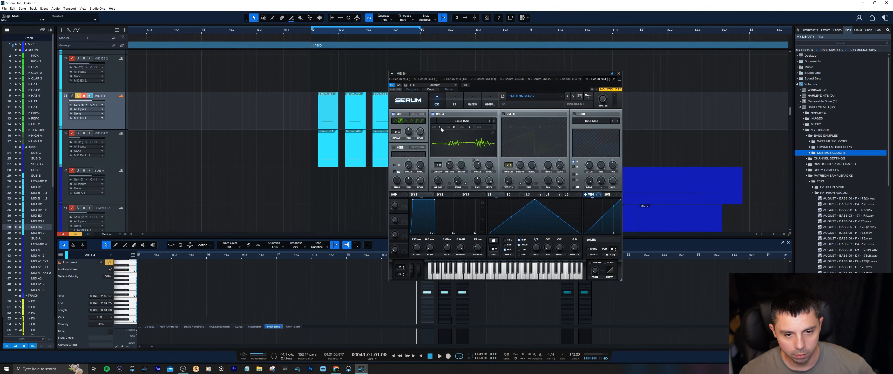
{"action": "left_click", "coordinate": [439, 183]}
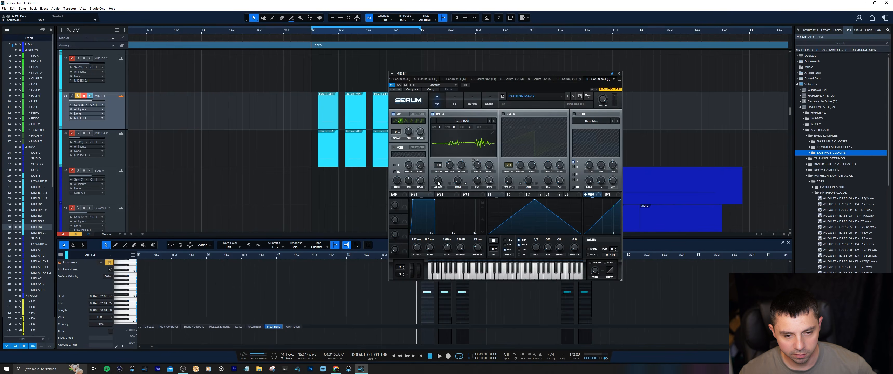
{"action": "left_click", "coordinate": [458, 183]}
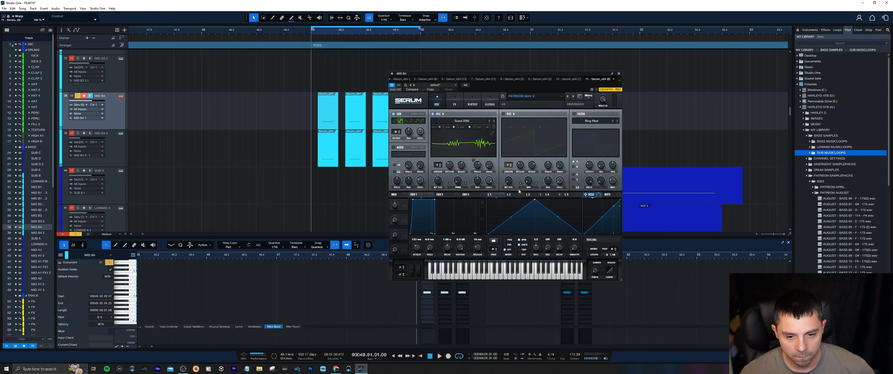
Step: Examine LFO 4's curve and its assignment to oscillator A's phase in the modulation matrix, returning to the oscillator view
{"action": "left_click", "coordinate": [551, 194]}
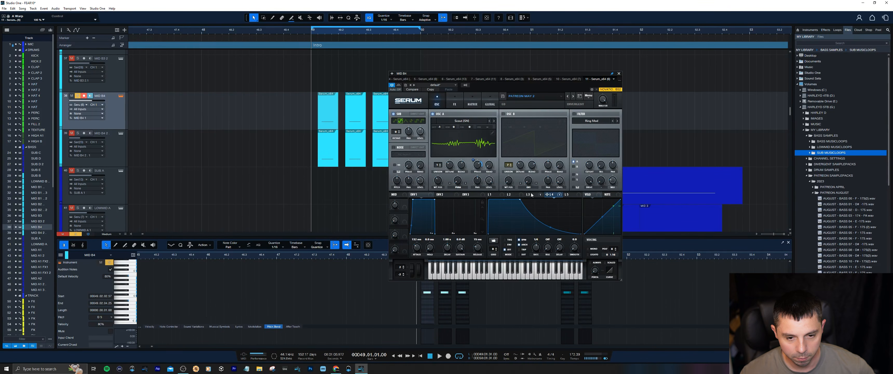
{"action": "mouse_move", "coordinate": [478, 169]}
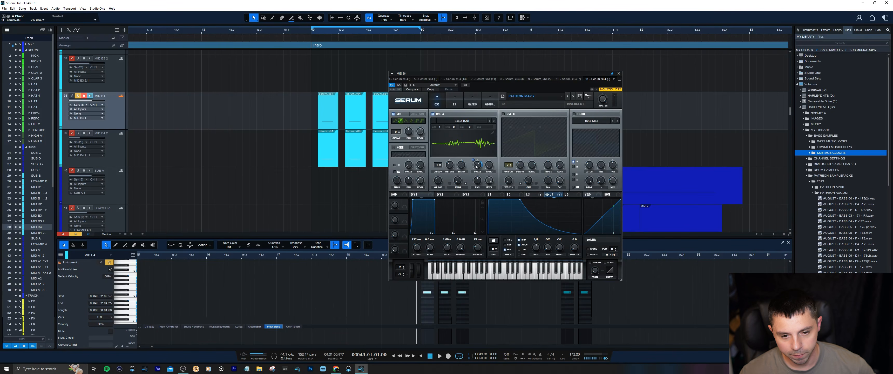
{"action": "left_click", "coordinate": [473, 103]}
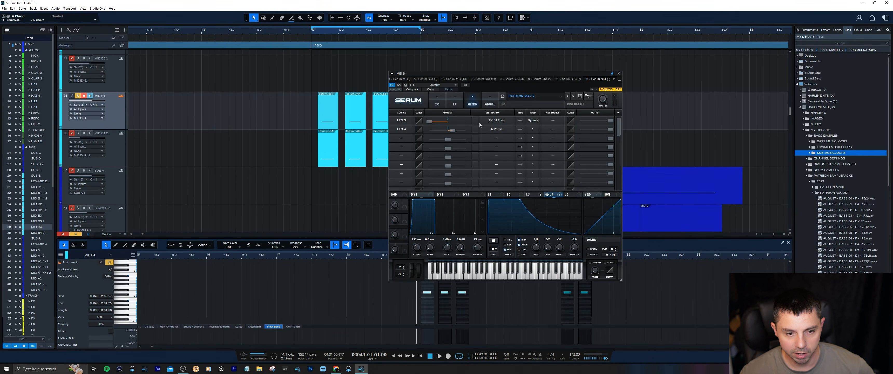
{"action": "left_click", "coordinate": [453, 131]}
{"action": "left_click", "coordinate": [443, 101]}
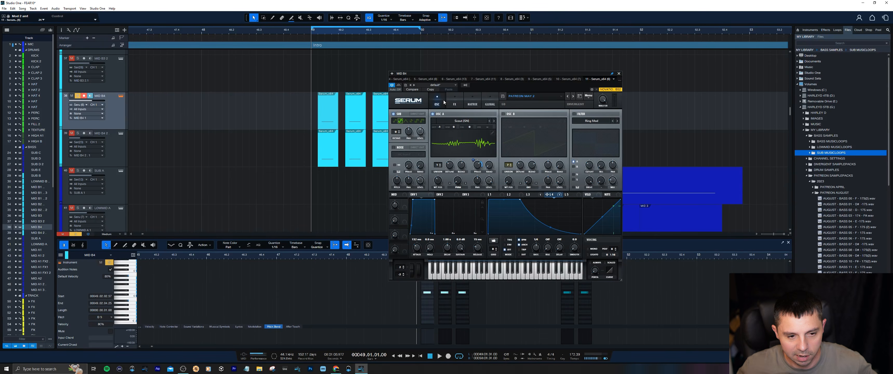
Step: Play the loop with the LFO 4 modulation of oscillator A's phase bypassed, and re-enable the modulation for comparison
{"action": "key", "text": "space"}
{"action": "right_click", "coordinate": [477, 163]}
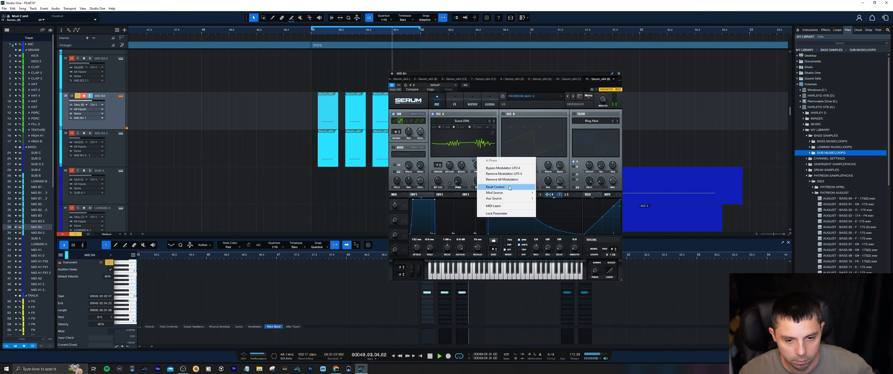
{"action": "left_click", "coordinate": [504, 168]}
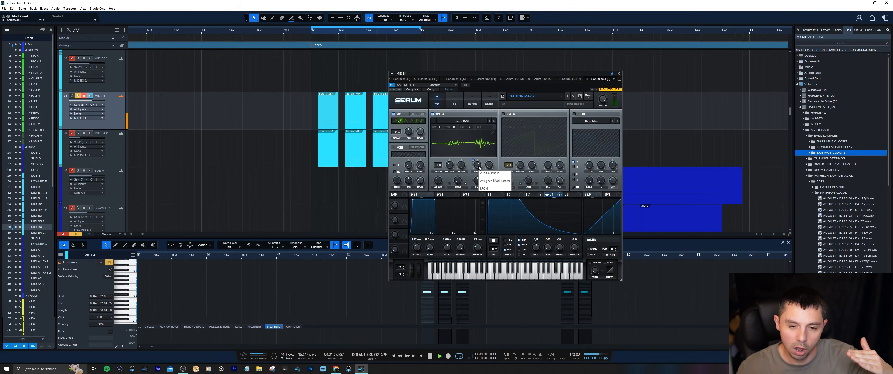
{"action": "right_click", "coordinate": [478, 168]}
{"action": "left_click", "coordinate": [504, 167]}
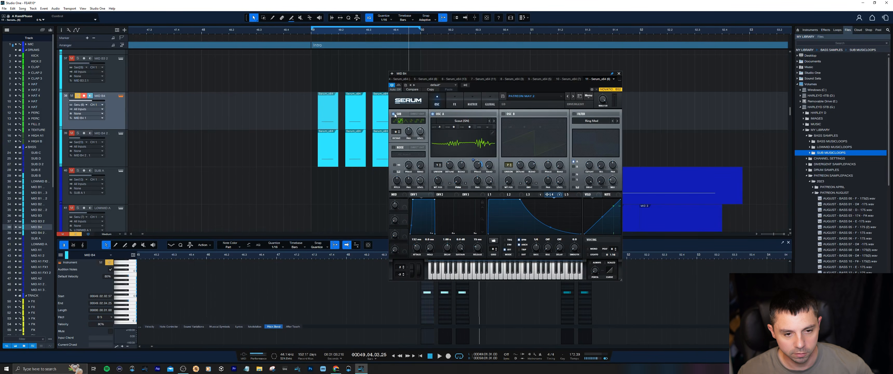
Step: Examine the sub oscillator's shape and level and the LFO 3 curve
{"action": "left_click", "coordinate": [400, 121]}
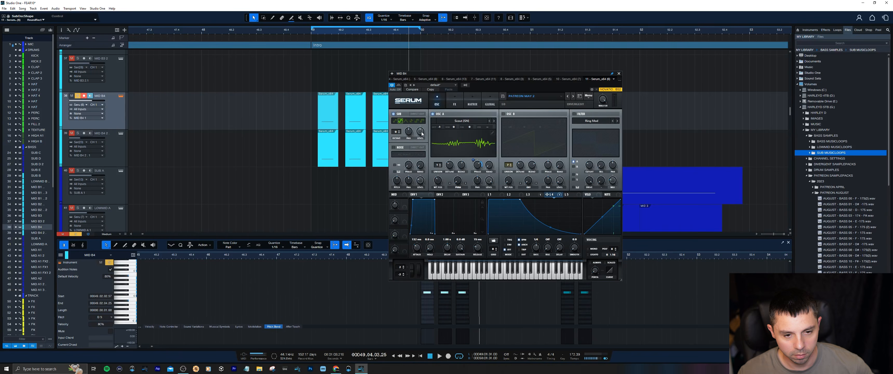
{"action": "left_click", "coordinate": [422, 133]}
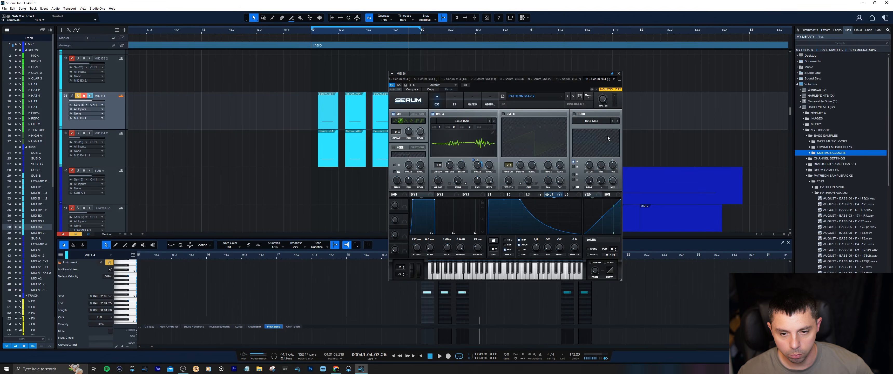
{"action": "left_click", "coordinate": [534, 195]}
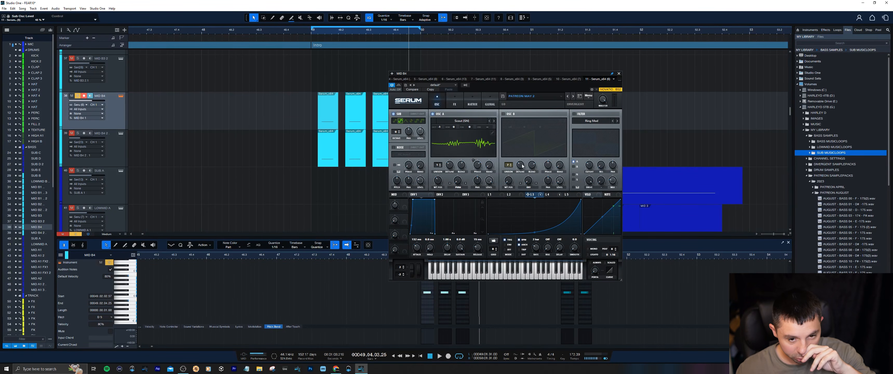
Step: Show Serum's effects rack and remove all modulation destinations from LFO 3
{"action": "left_click", "coordinate": [456, 101]}
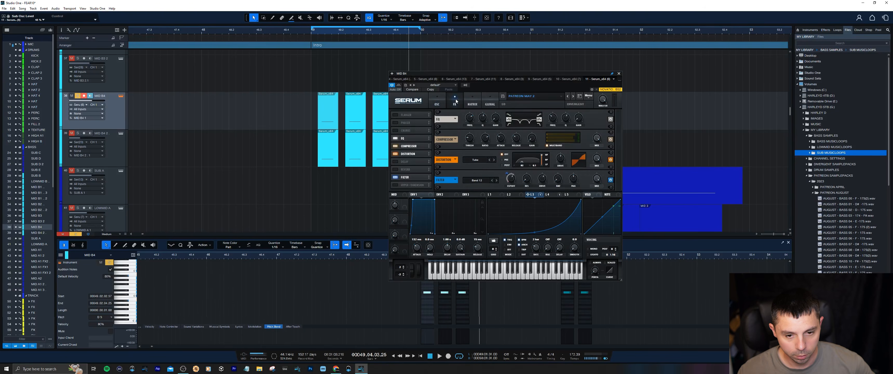
{"action": "right_click", "coordinate": [527, 195]}
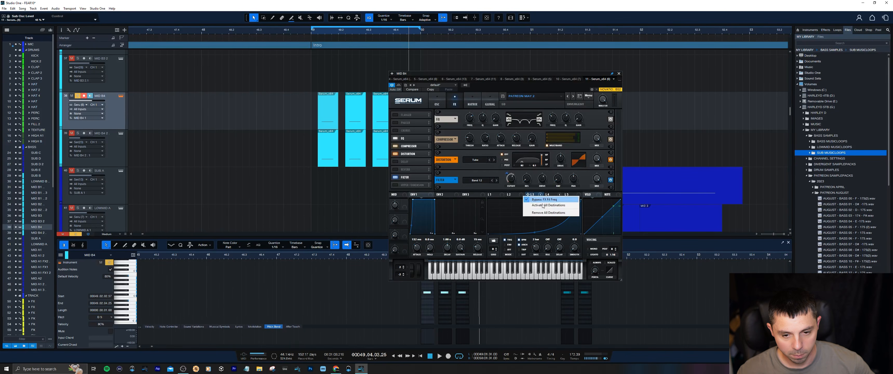
{"action": "left_click", "coordinate": [551, 213]}
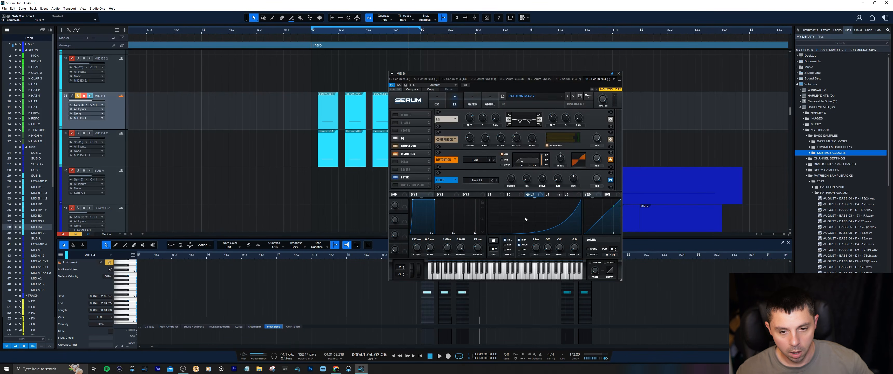
Step: Switch off Serum's EQ and compressor effects, audition the patch from the oscillator view, and return to the effects rack
{"action": "left_click", "coordinate": [611, 119]}
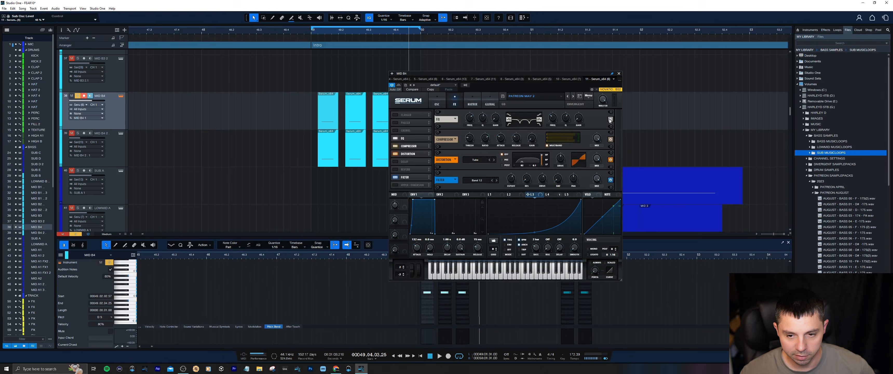
{"action": "left_click", "coordinate": [611, 139]}
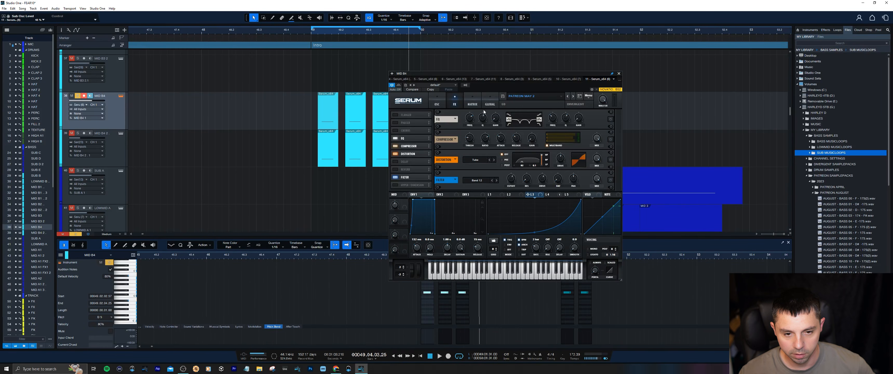
{"action": "left_click", "coordinate": [437, 101]}
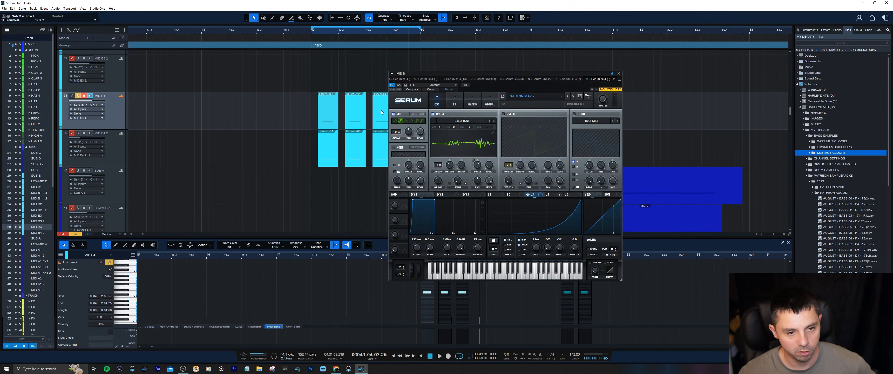
{"action": "key", "text": "space"}
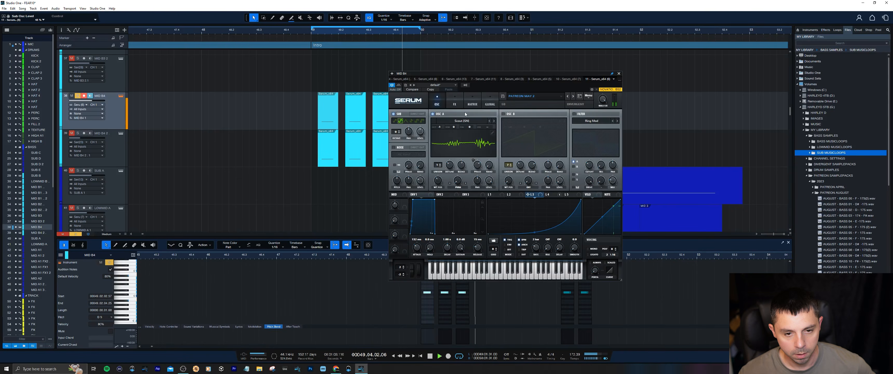
{"action": "left_click", "coordinate": [455, 99]}
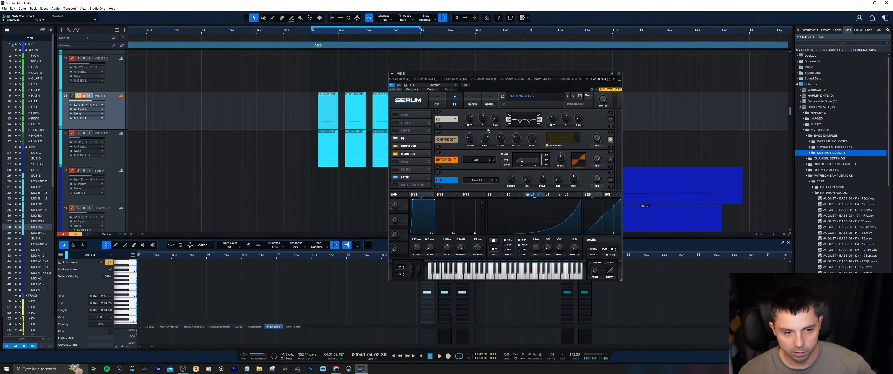
Step: Examine the Serum compressor's ratio, attack, release and gain settings, and audition the loop through its multiband compression
{"action": "key", "text": "space"}
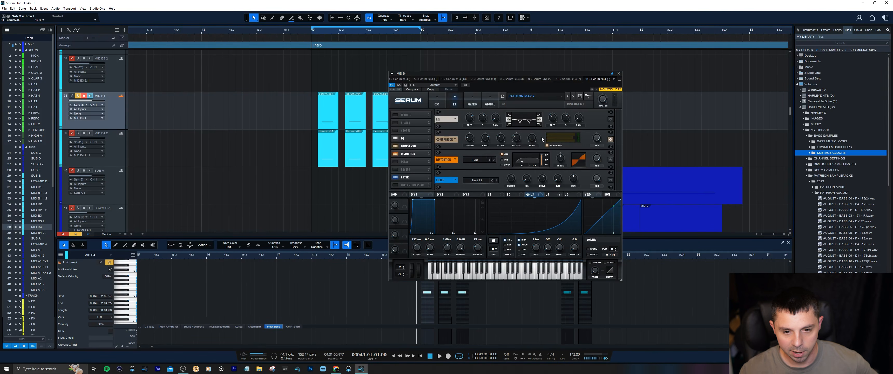
{"action": "left_click", "coordinate": [472, 141]}
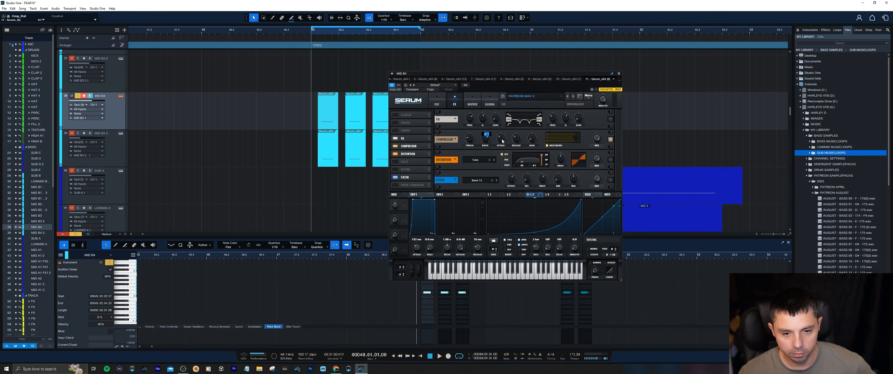
{"action": "mouse_move", "coordinate": [504, 140]}
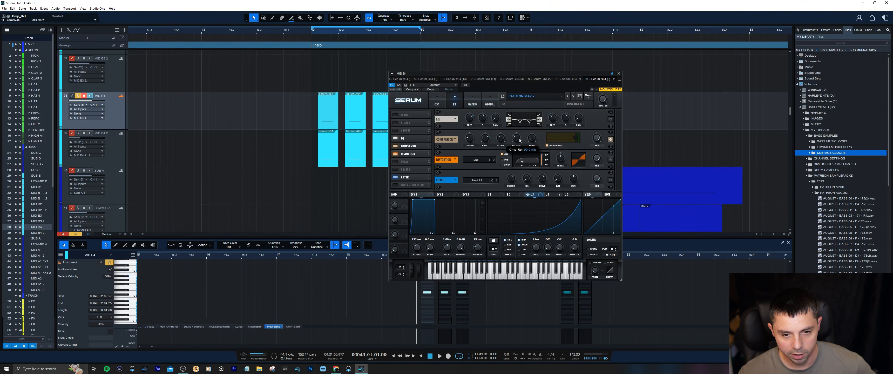
{"action": "mouse_move", "coordinate": [534, 139]}
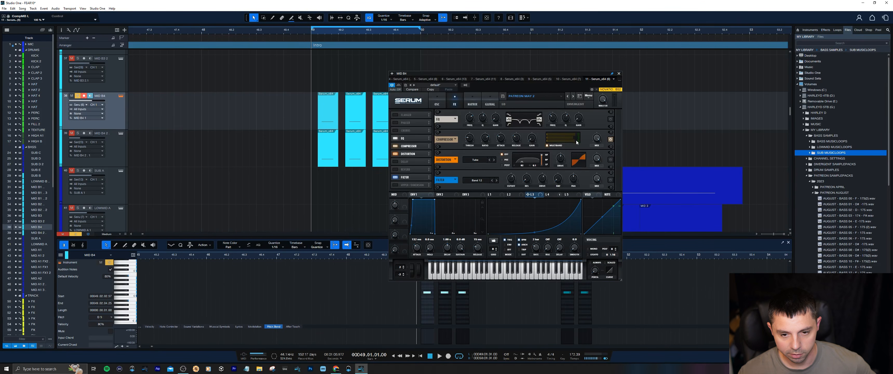
{"action": "key", "text": "space"}
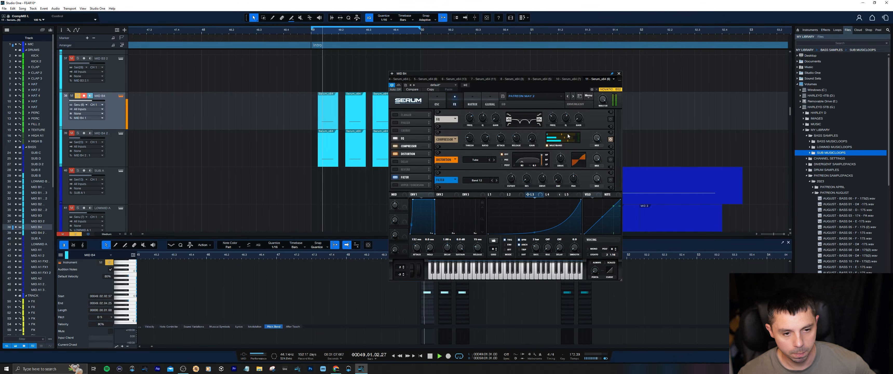
{"action": "key", "text": "space"}
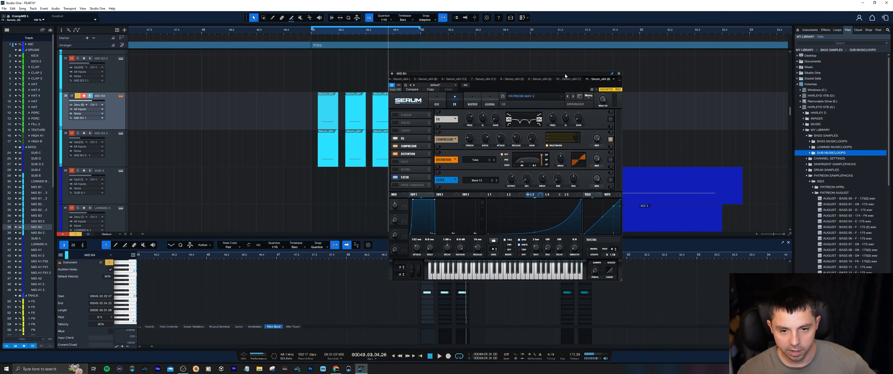
Step: Review oscillator A and the LFO 4 curve, and switch on the distortion in Serum's effects rack
{"action": "left_click", "coordinate": [438, 100]}
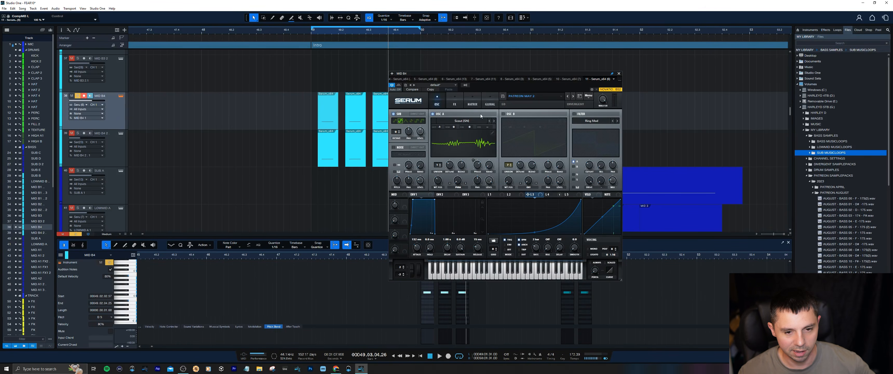
{"action": "left_click", "coordinate": [548, 195]}
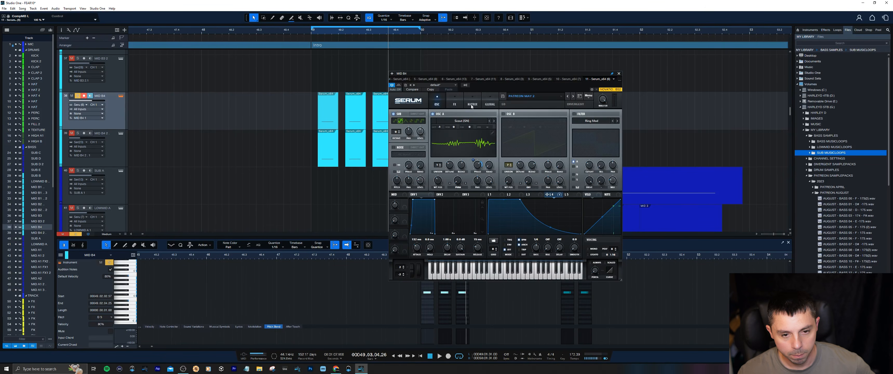
{"action": "left_click", "coordinate": [455, 101]}
{"action": "left_click", "coordinate": [611, 159]}
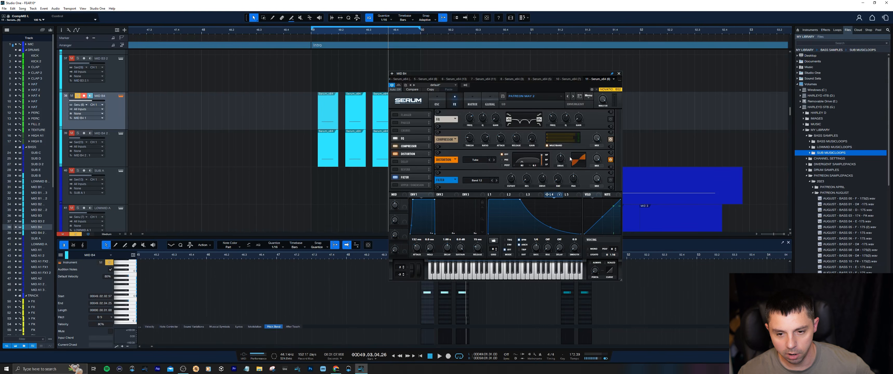
Step: Play the loop with Serum's distortion bypassed and re-enable it for comparison
{"action": "key", "text": "space"}
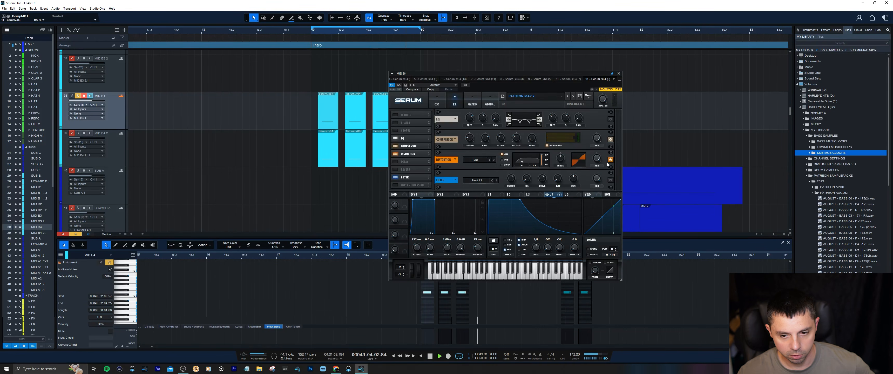
{"action": "left_click", "coordinate": [611, 160]}
{"action": "left_click", "coordinate": [611, 160]}
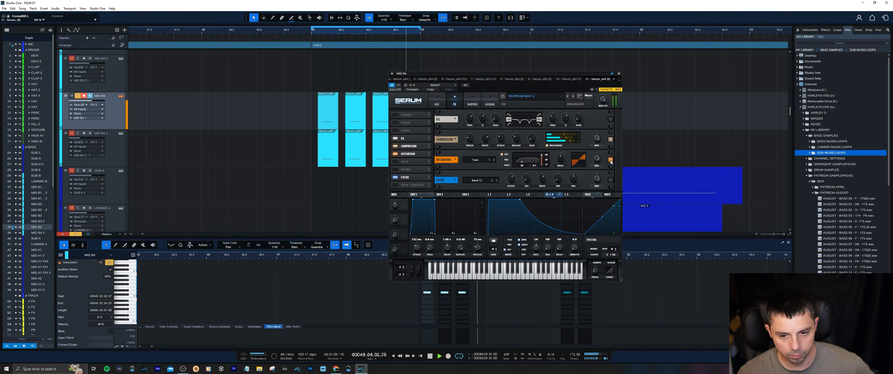
{"action": "key", "text": "space"}
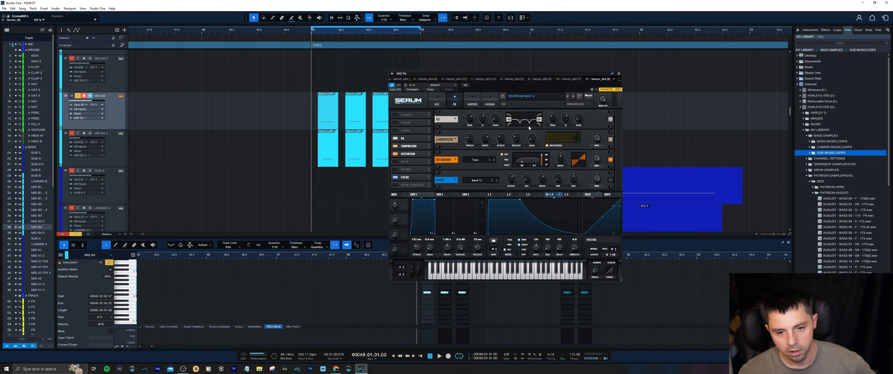
Step: Examine the frequency, gain and Q of Serum's low EQ band, and play the loop with the EQ switched on
{"action": "double_click", "coordinate": [473, 119]}
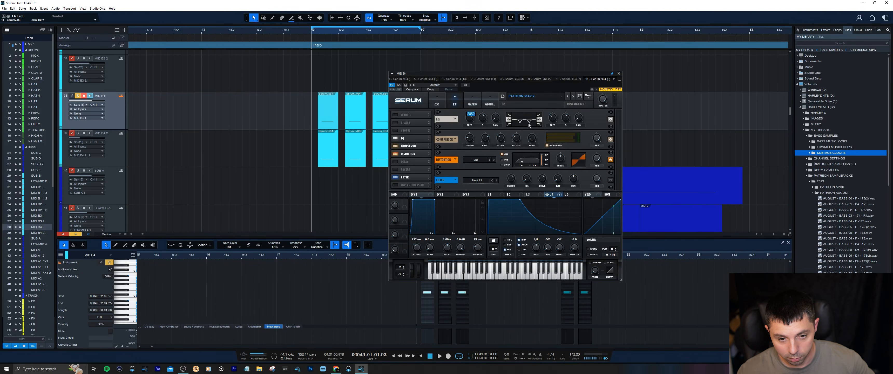
{"action": "double_click", "coordinate": [496, 120]}
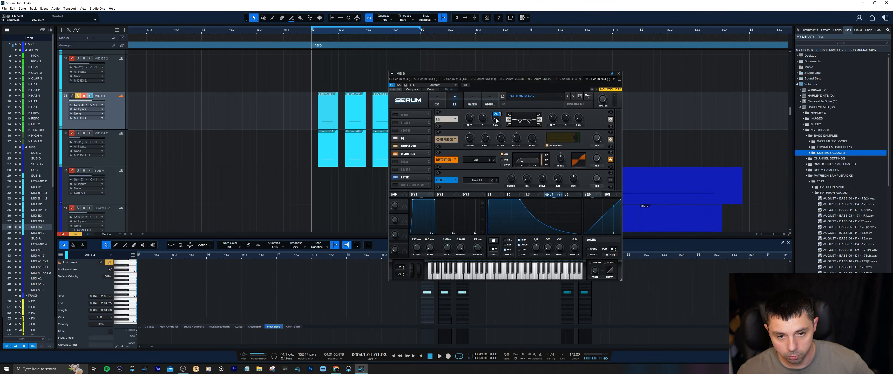
{"action": "double_click", "coordinate": [483, 119]}
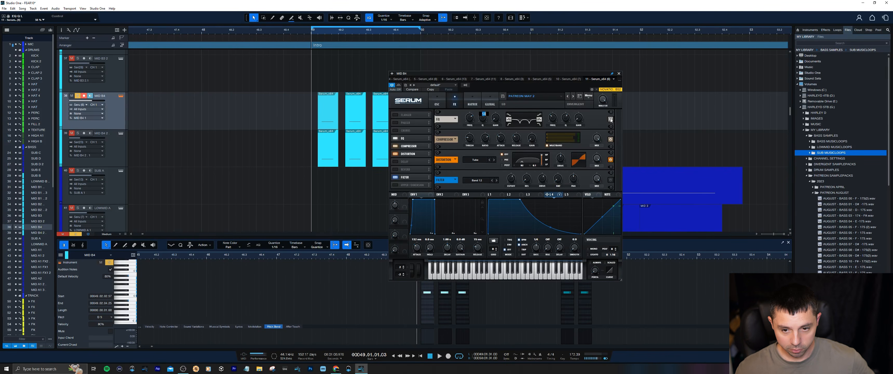
{"action": "key", "text": "Return"}
{"action": "key", "text": "space"}
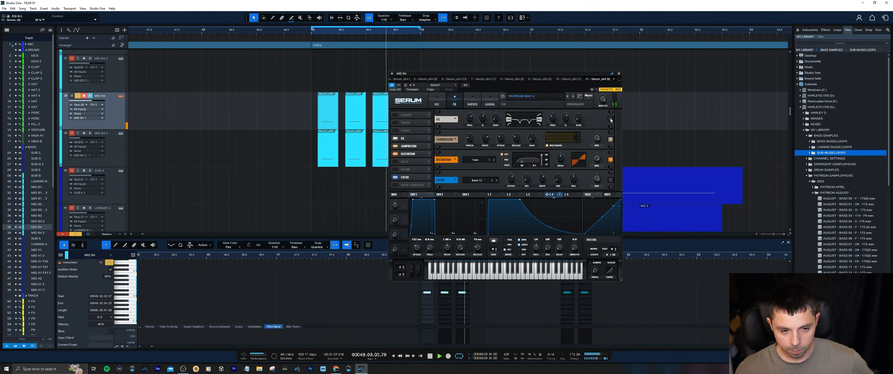
{"action": "key", "text": "space"}
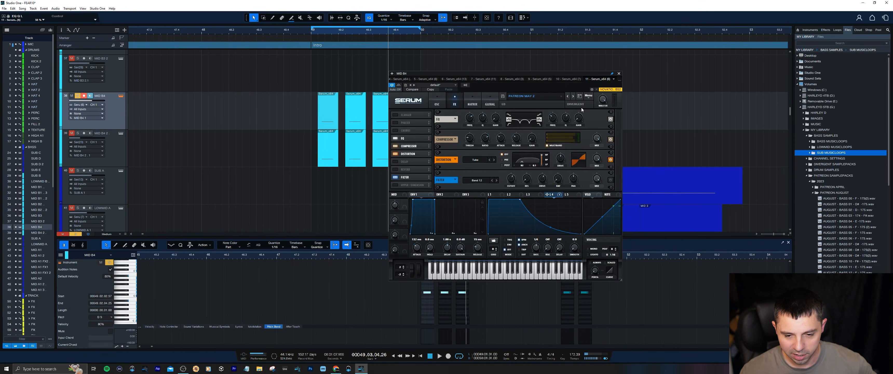
Step: Examine the gain, frequency and Q of Serum's high EQ band, and switch on the filter effect while auditioning the loop
{"action": "double_click", "coordinate": [578, 118]}
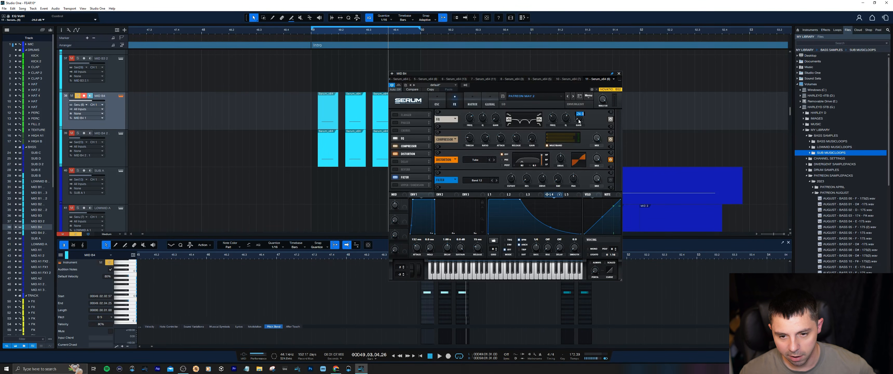
{"action": "double_click", "coordinate": [554, 121]}
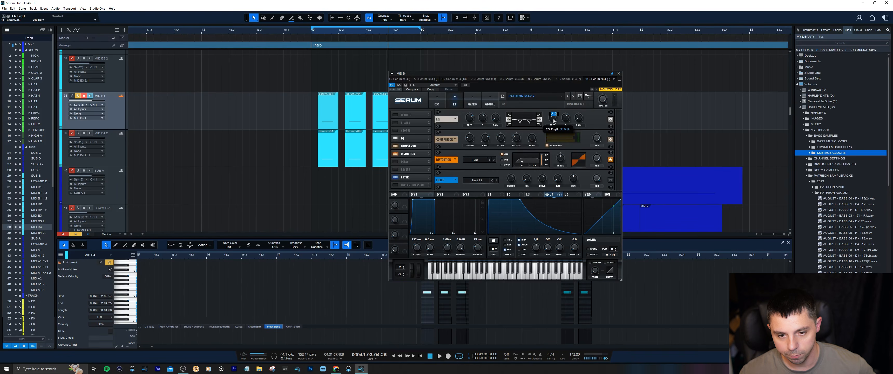
{"action": "double_click", "coordinate": [566, 119]}
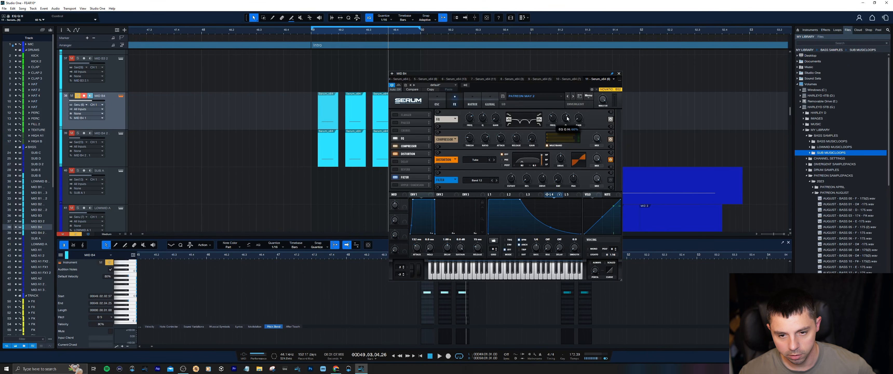
{"action": "left_click", "coordinate": [593, 117]}
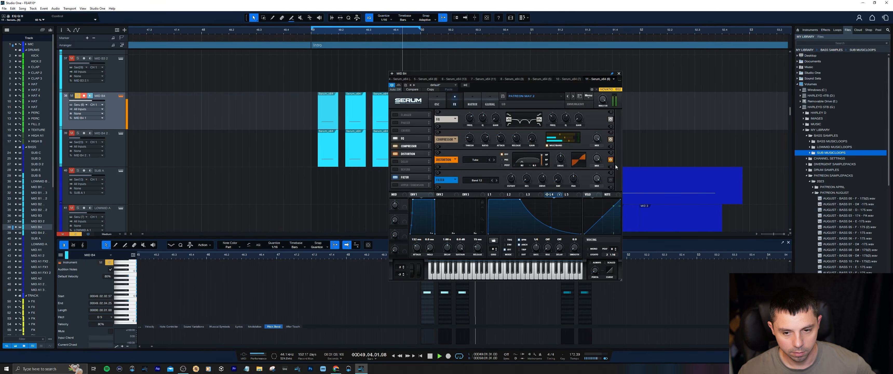
{"action": "key", "text": "space"}
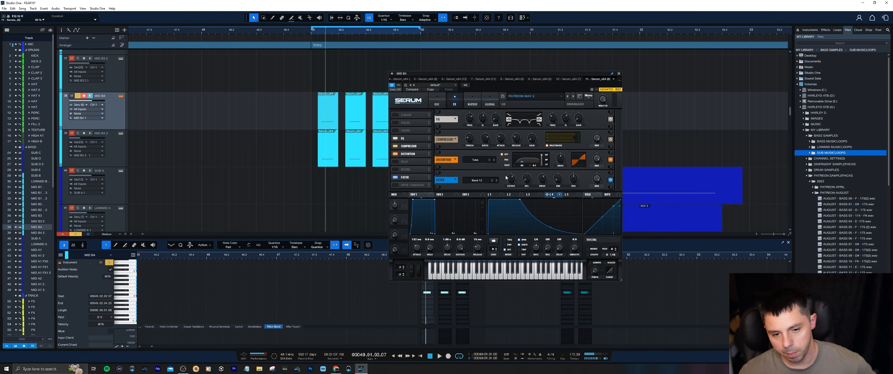
Step: Examine the Band 12 filter's settings in Serum's effects rack and audition the complete effects chain
{"action": "key", "text": "space"}
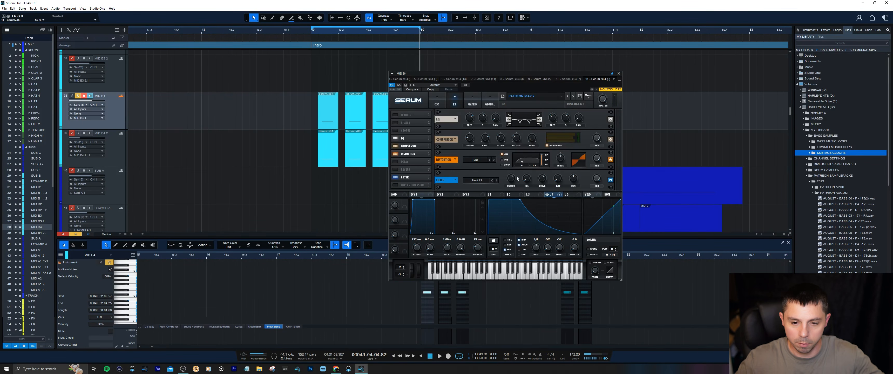
{"action": "left_click_drag", "start_coordinate": [544, 182], "coordinate": [555, 175]}
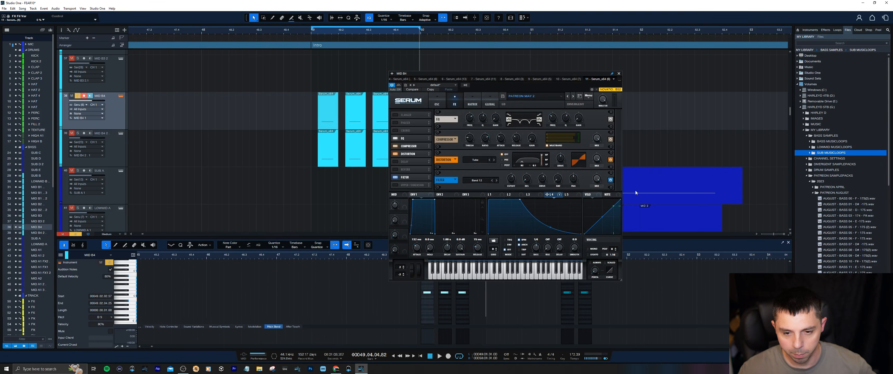
{"action": "key", "text": "space"}
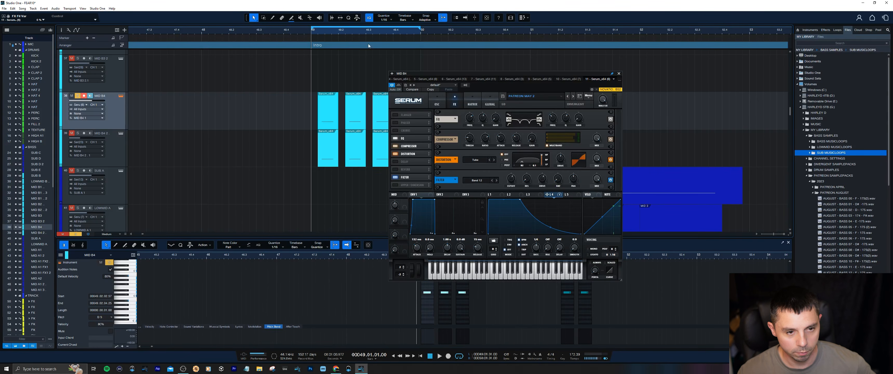
{"action": "key", "text": "space"}
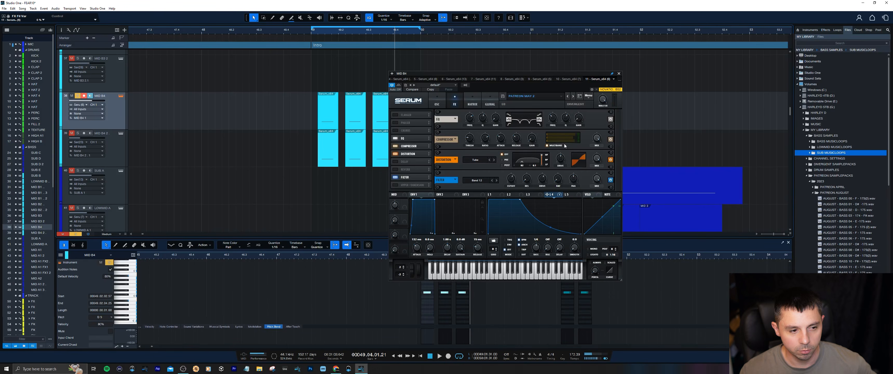
Step: Close Serum, open the OTT insert on the MID B4 channel in the mixer, and examine its depth while auditioning the loop
{"action": "key", "text": "F3"}
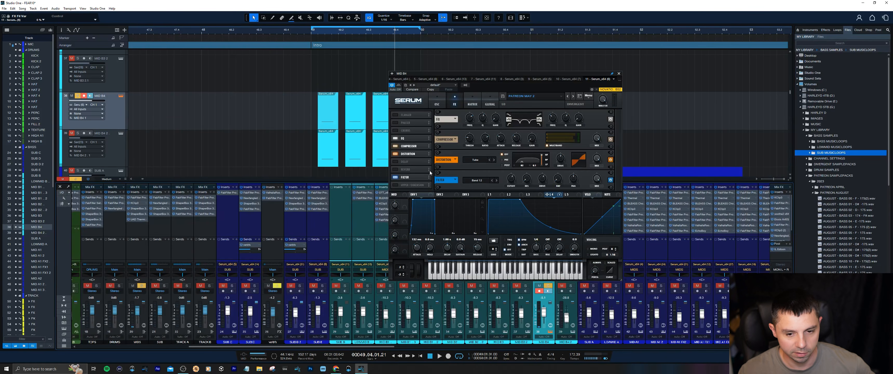
{"action": "left_click", "coordinate": [619, 74]}
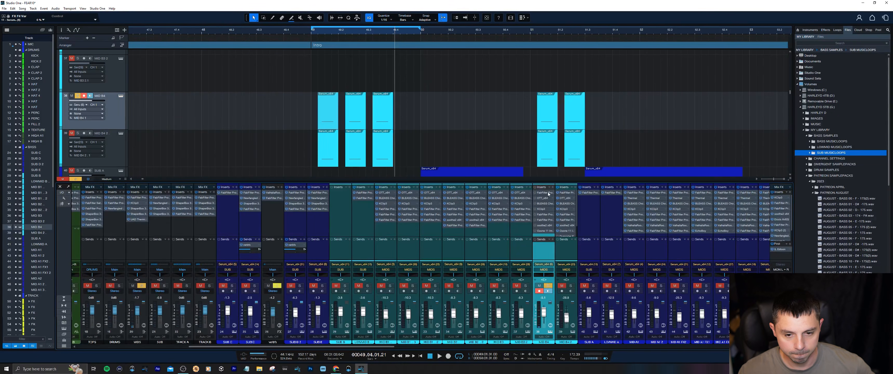
{"action": "left_click", "coordinate": [546, 199]}
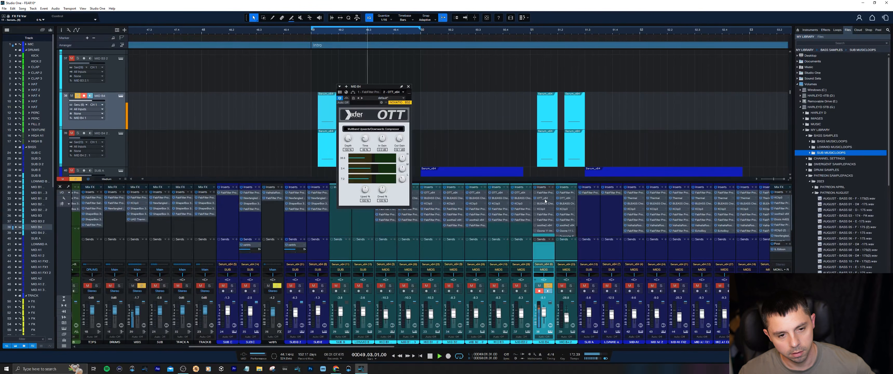
{"action": "key", "text": "space"}
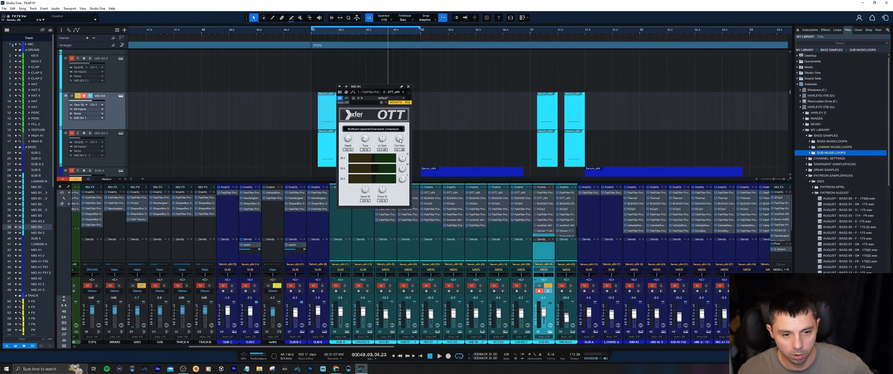
{"action": "left_click", "coordinate": [348, 140]}
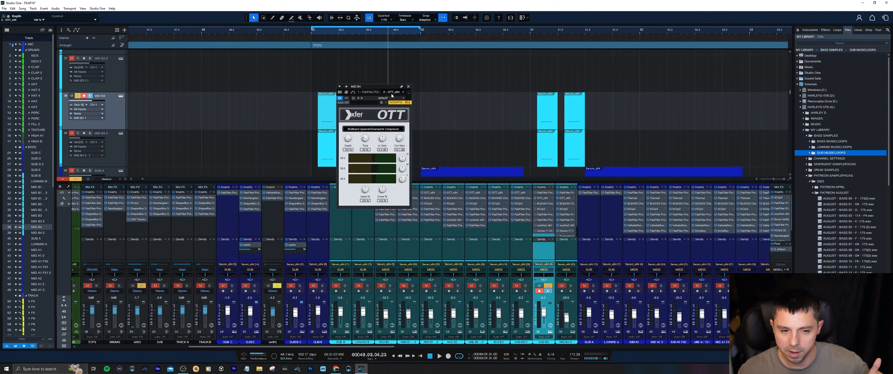
Step: Open the BLEASS Chorus insert on the MID B4 channel, play the loop from bar 49, and shift the plugin window aside
{"action": "left_click", "coordinate": [537, 204]}
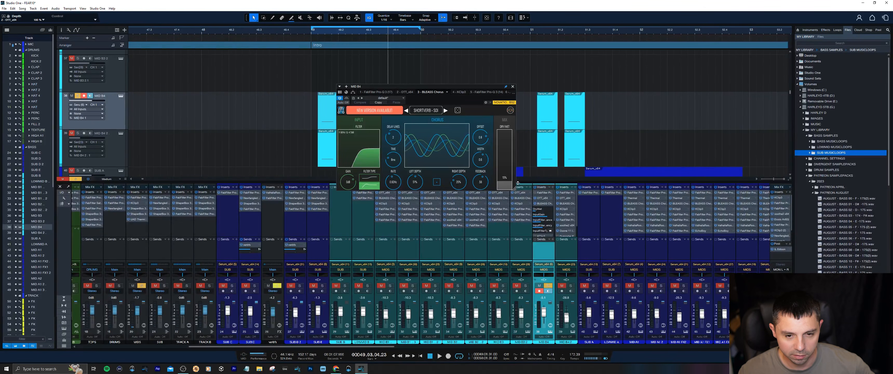
{"action": "left_click", "coordinate": [311, 30]}
{"action": "key", "text": "space"}
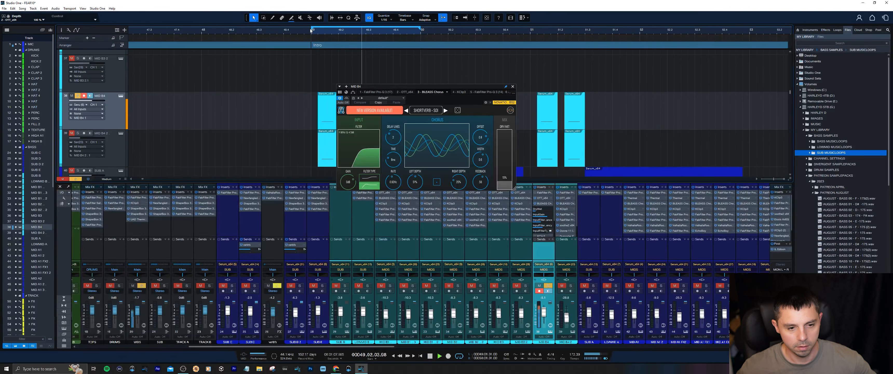
{"action": "key", "text": "space"}
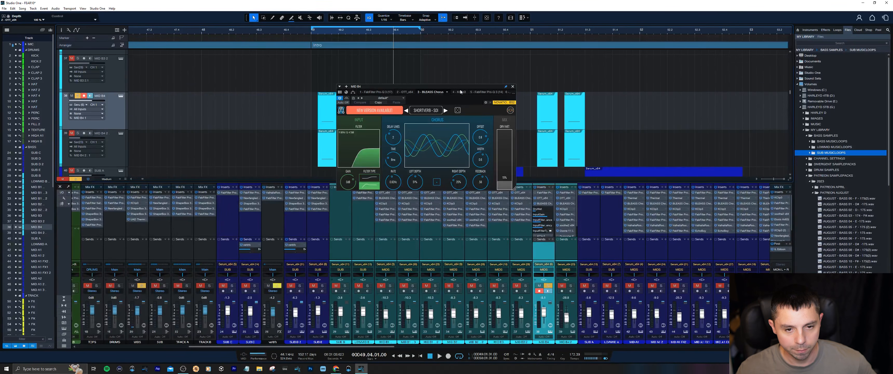
{"action": "left_click_drag", "start_coordinate": [459, 85], "coordinate": [484, 83]}
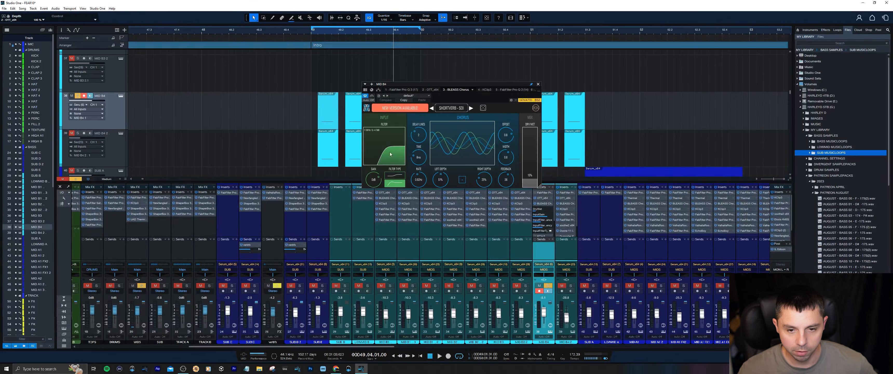
Step: Close the chorus, open the KClip 3 insert on the MID B4 channel, and examine its clipping while auditioning the loop
{"action": "left_click", "coordinate": [539, 84]}
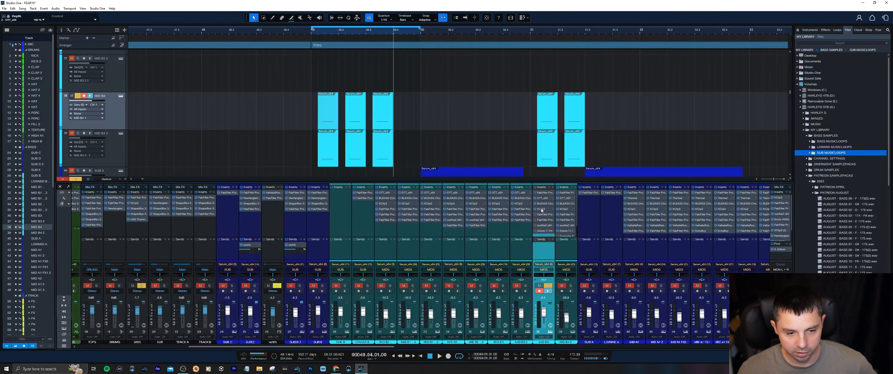
{"action": "double_click", "coordinate": [542, 209]}
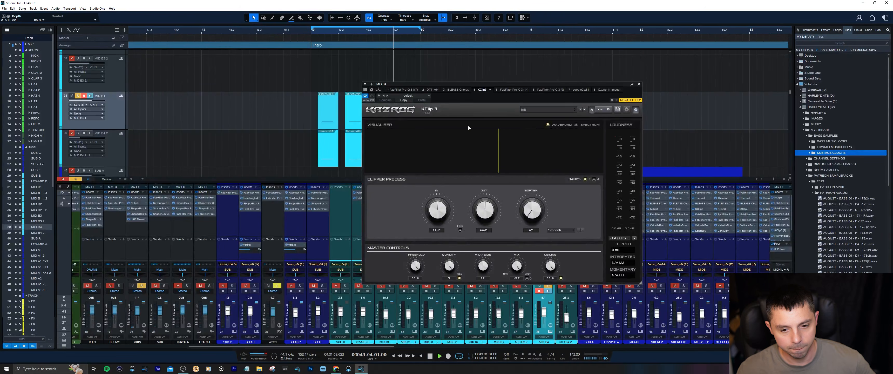
{"action": "key", "text": "space"}
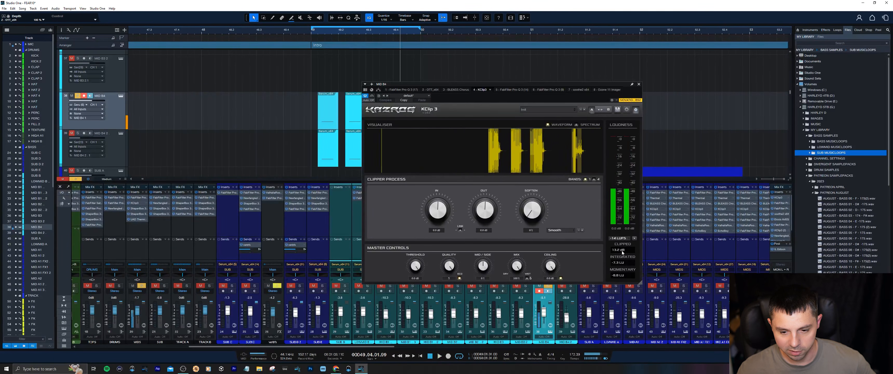
{"action": "left_click", "coordinate": [639, 85]}
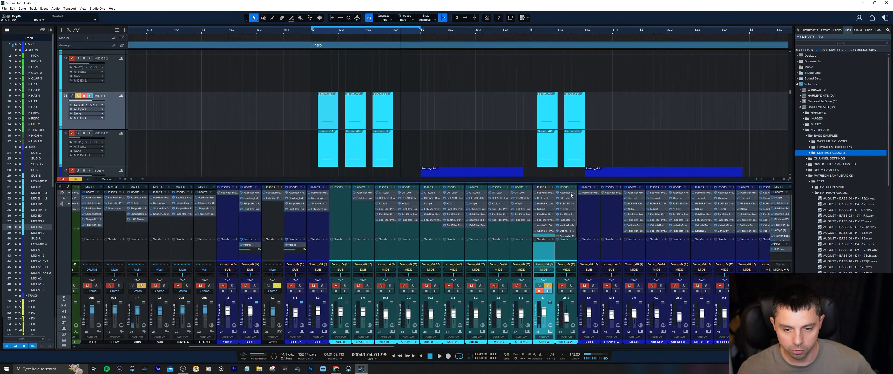
Step: Open the first Pro-Q 3 insert on the MID B4 channel and examine its EQ bands while auditioning the loop from bar 49
{"action": "double_click", "coordinate": [544, 193]}
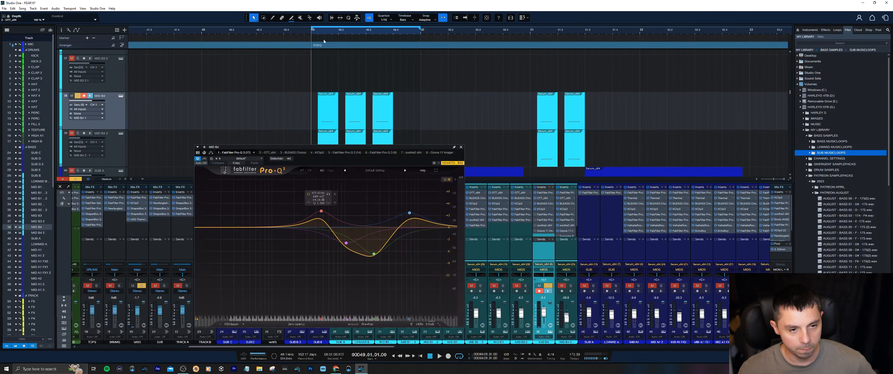
{"action": "key", "text": "space"}
{"action": "key", "text": "space"}
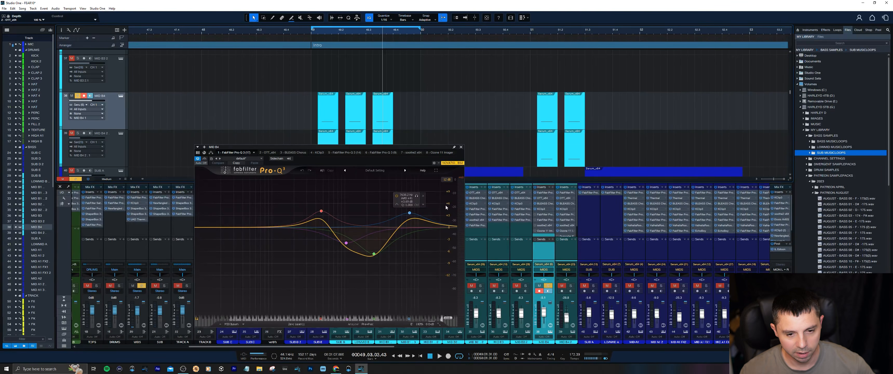
{"action": "left_click", "coordinate": [311, 33]}
{"action": "key", "text": "space"}
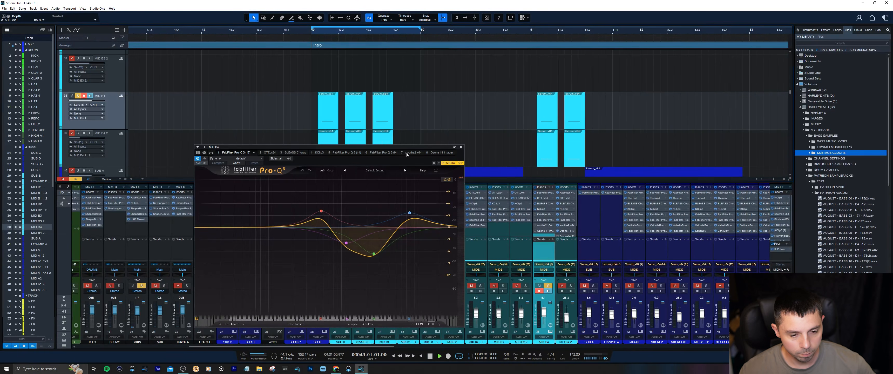
{"action": "key", "text": "space"}
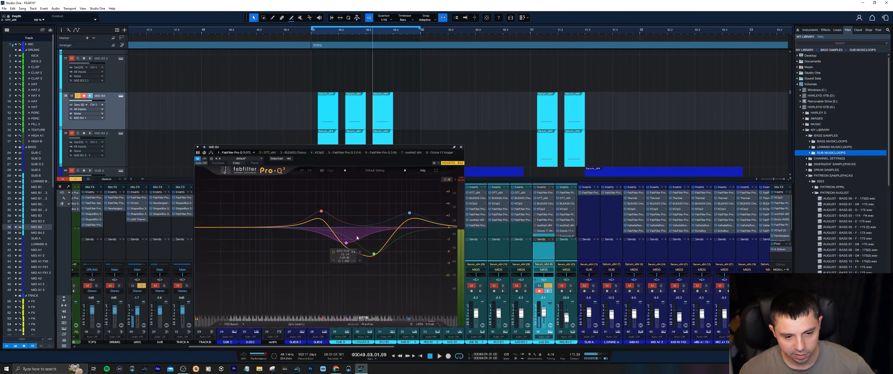
Step: Open the second Pro-Q 3 insert, placed after KClip on the MID B4 channel, and return the playhead to bar 49
{"action": "left_click", "coordinate": [536, 215]}
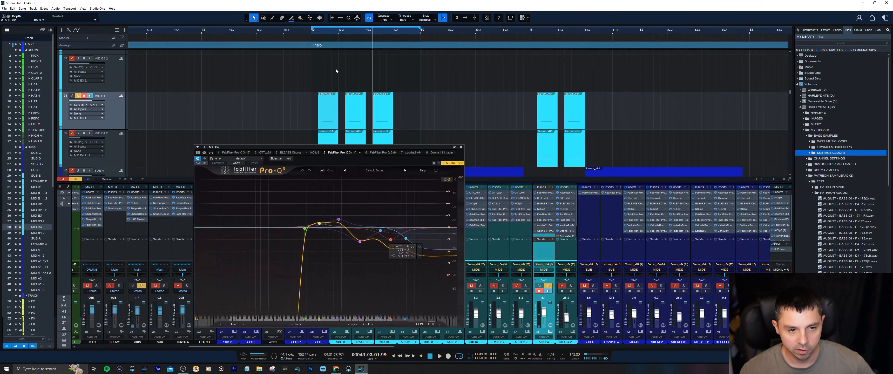
{"action": "left_click", "coordinate": [312, 33]}
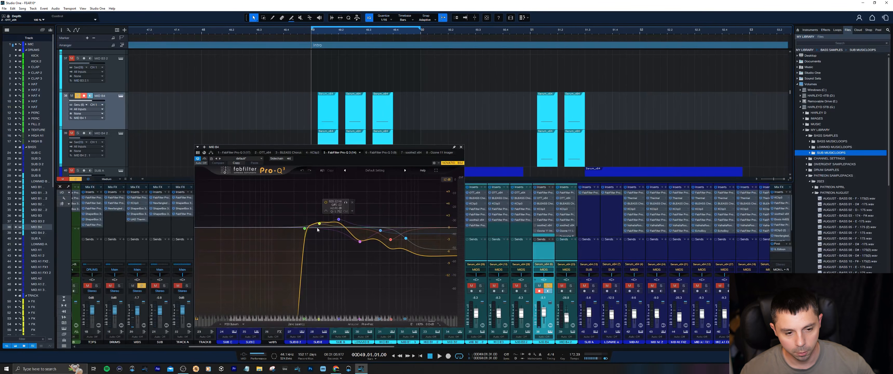
{"action": "left_click", "coordinate": [536, 216]}
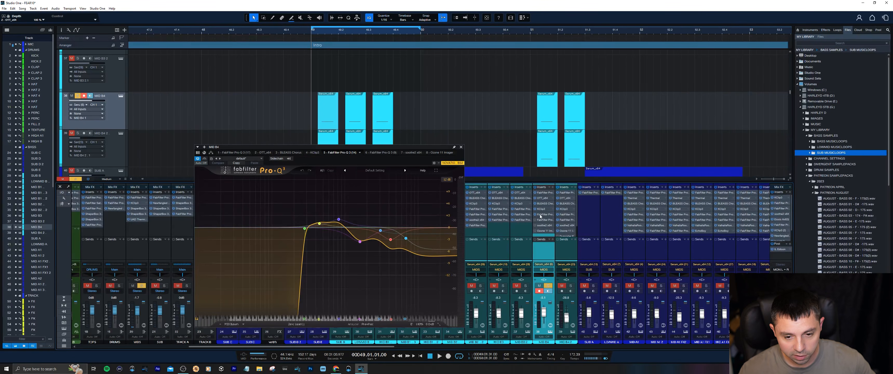
{"action": "double_click", "coordinate": [541, 215]}
{"action": "double_click", "coordinate": [541, 215]}
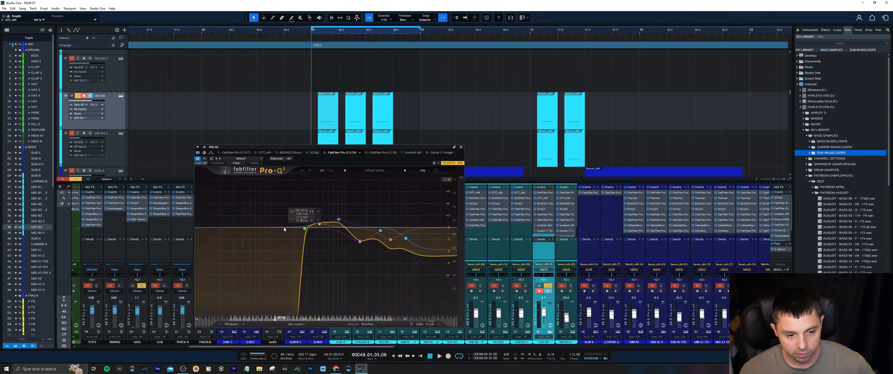
Step: Examine the second Pro-Q 3's low cut and two boost bands while auditioning the loop, and open the third Pro-Q 3 insert
{"action": "left_click_drag", "start_coordinate": [288, 225], "coordinate": [313, 236]}
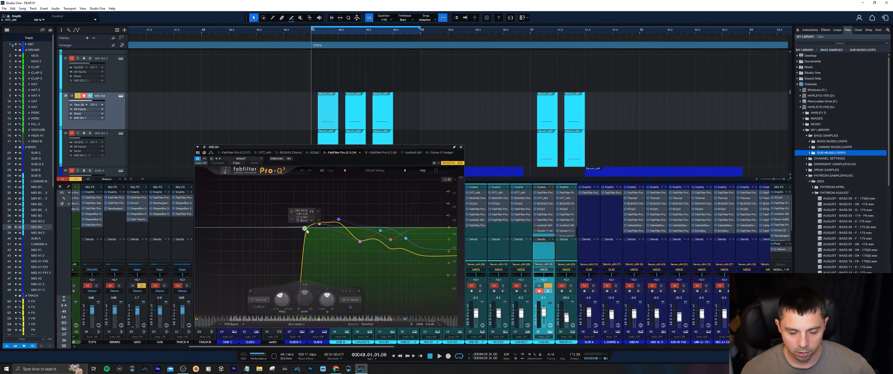
{"action": "scroll", "coordinate": [305, 228], "scroll_direction": "up", "scroll_amount": 3}
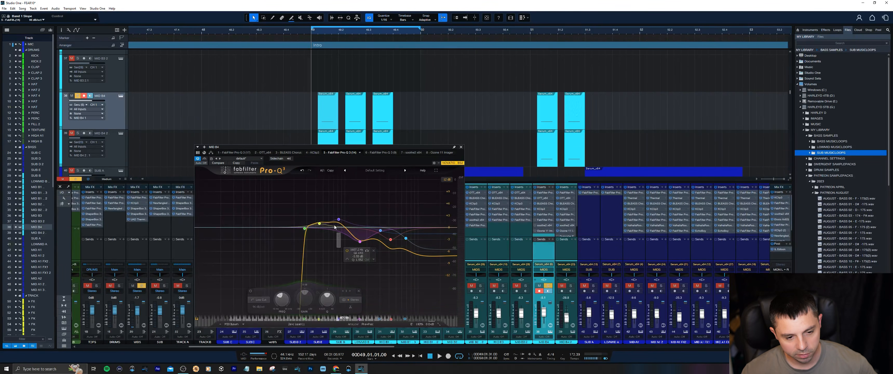
{"action": "left_click_drag", "start_coordinate": [342, 248], "coordinate": [312, 214]}
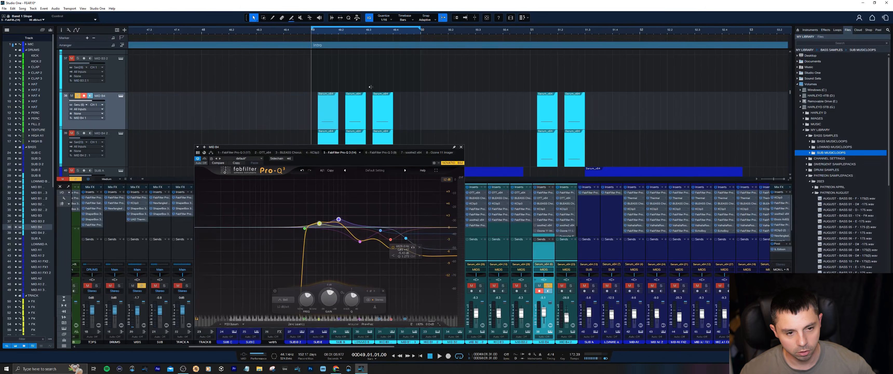
{"action": "key", "text": "space"}
{"action": "key", "text": "space"}
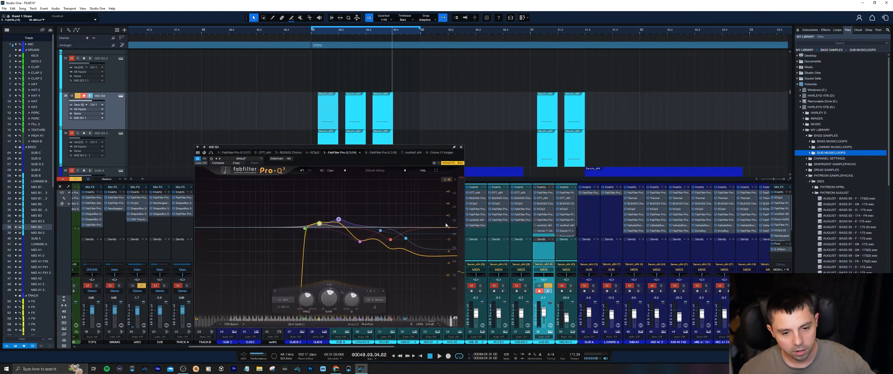
{"action": "left_click", "coordinate": [543, 220]}
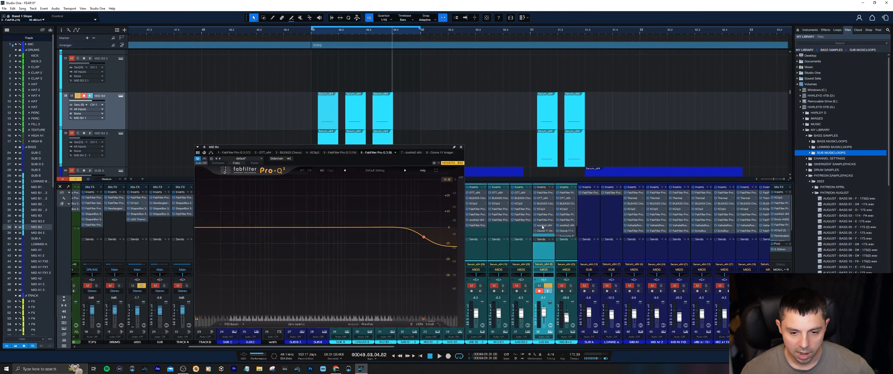
Step: Compare the soothe2 insert with its bypassed sound while auditioning the loop, and view the Ozone 11 Imager insert before closing it
{"action": "left_click", "coordinate": [544, 226]}
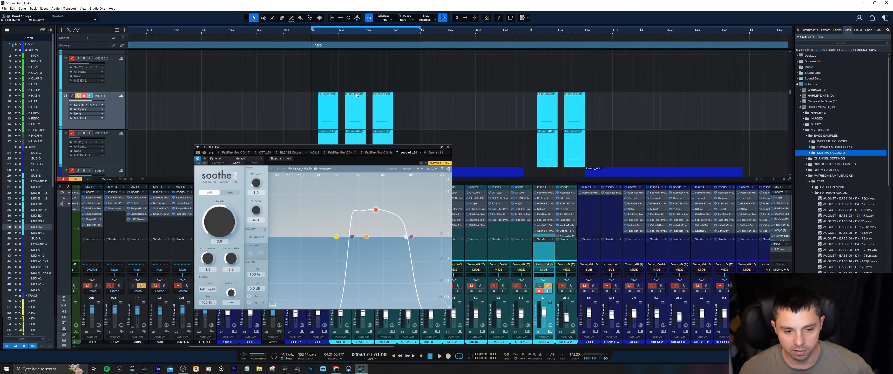
{"action": "key", "text": "space"}
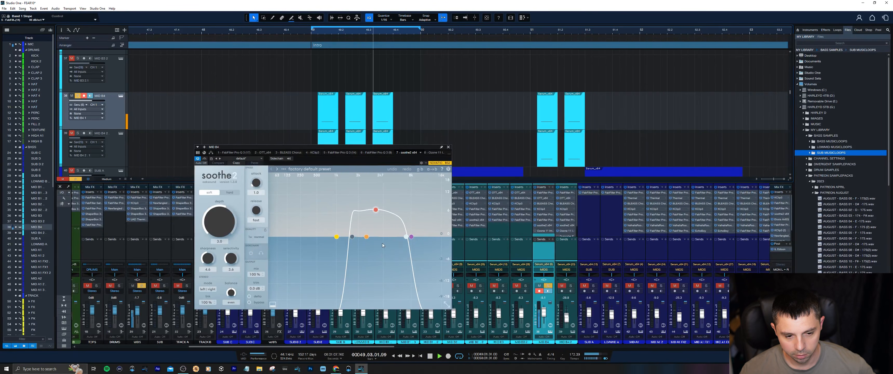
{"action": "left_click", "coordinate": [205, 158]}
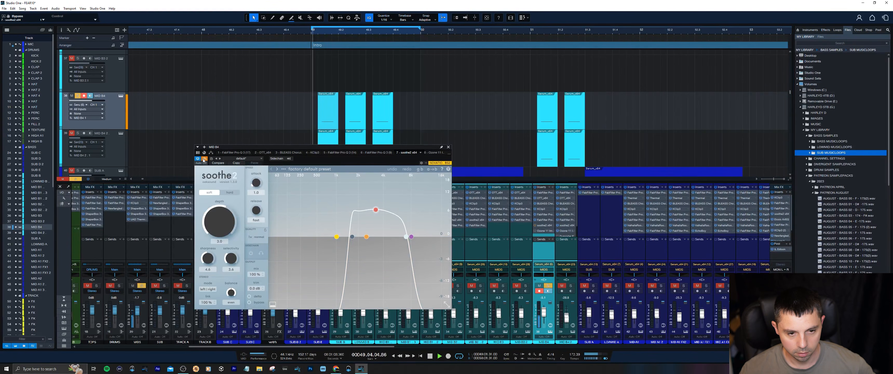
{"action": "key", "text": "space"}
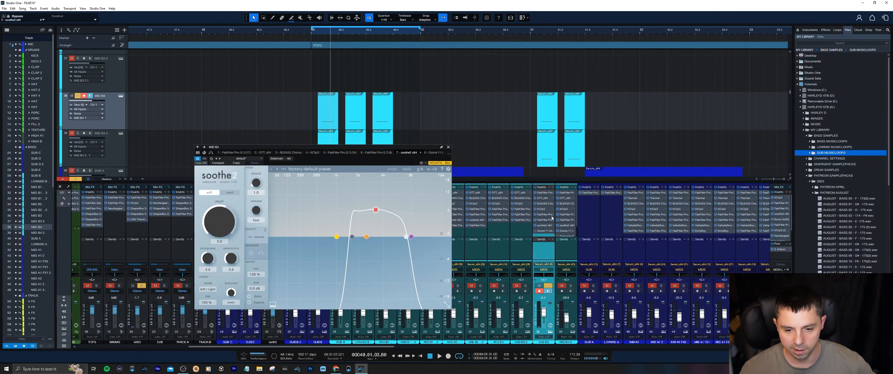
{"action": "left_click", "coordinate": [545, 231]}
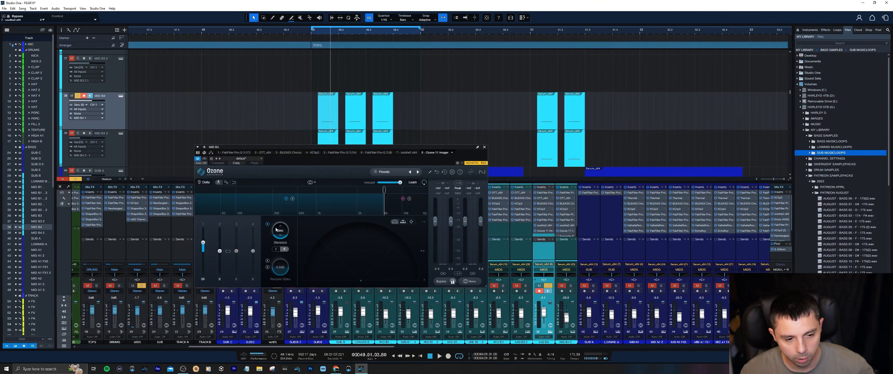
{"action": "left_click", "coordinate": [484, 147]}
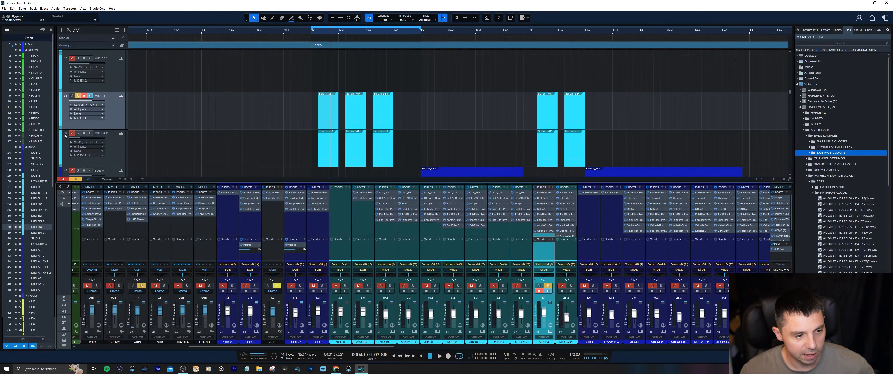
Step: Select the MID B4 2 track, view the ValhallaRoom insert's reverb settings on its channel, and audition the loop
{"action": "left_click", "coordinate": [119, 151]}
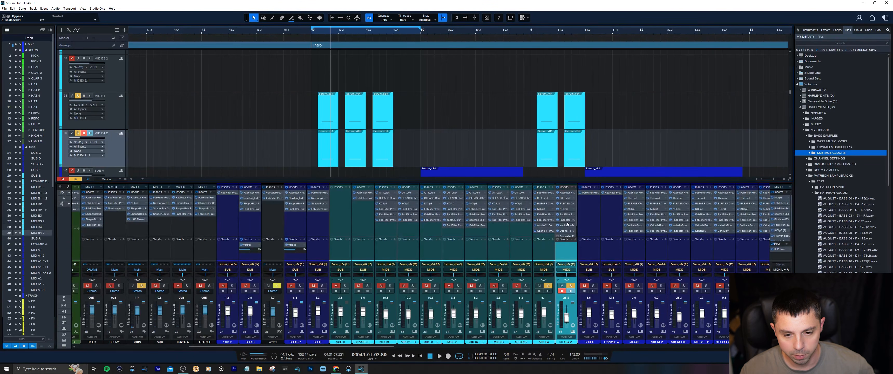
{"action": "scroll", "coordinate": [567, 229], "scroll_direction": "down", "scroll_amount": 3}
{"action": "left_click", "coordinate": [566, 235]}
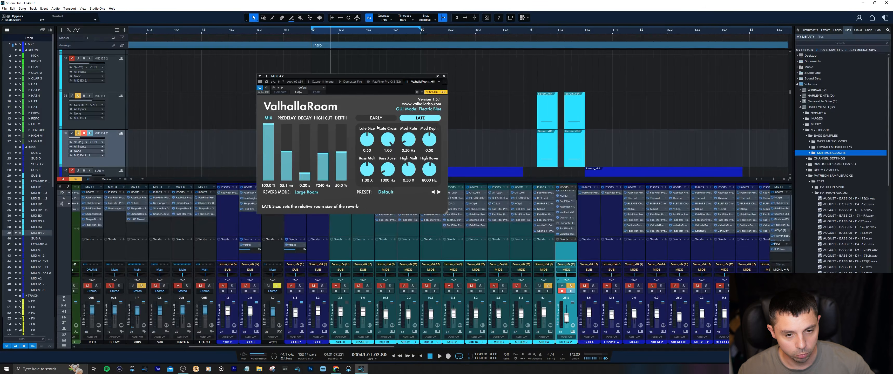
{"action": "left_click", "coordinate": [444, 76]}
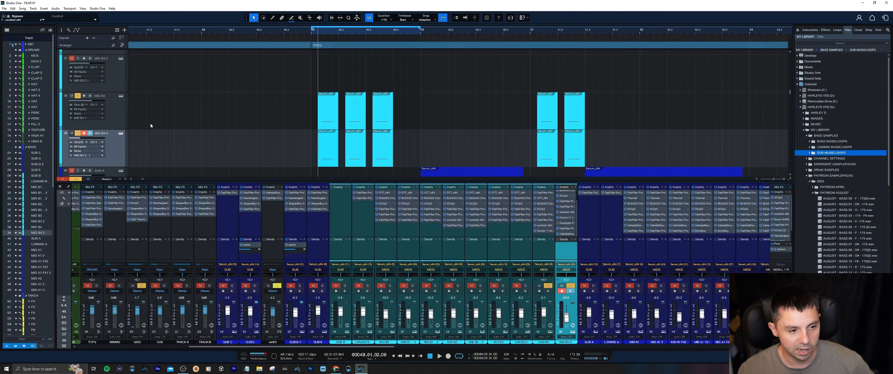
{"action": "key", "text": "space"}
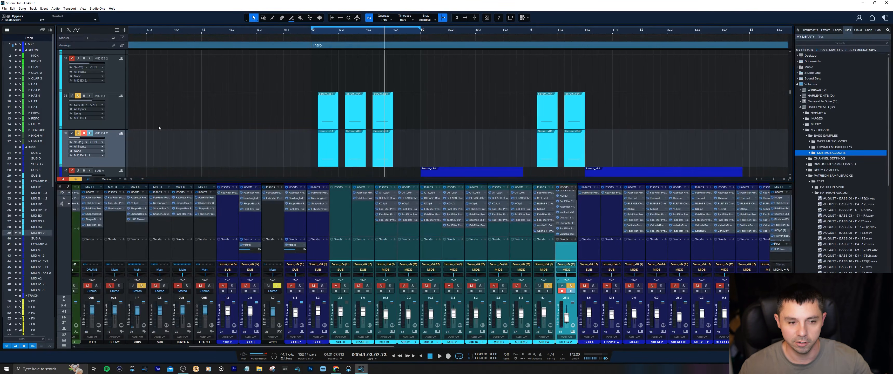
Step: Hide the mixer, solo the SUB B track and open its Serum instrument
{"action": "left_click", "coordinate": [60, 187]}
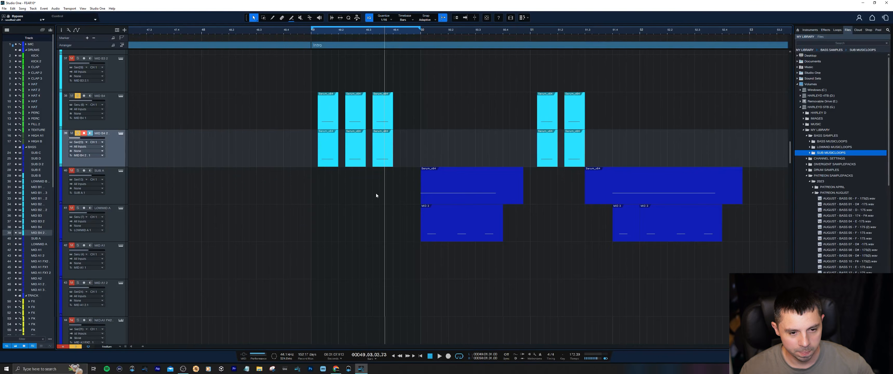
{"action": "scroll", "coordinate": [376, 195], "scroll_direction": "up", "scroll_amount": 10}
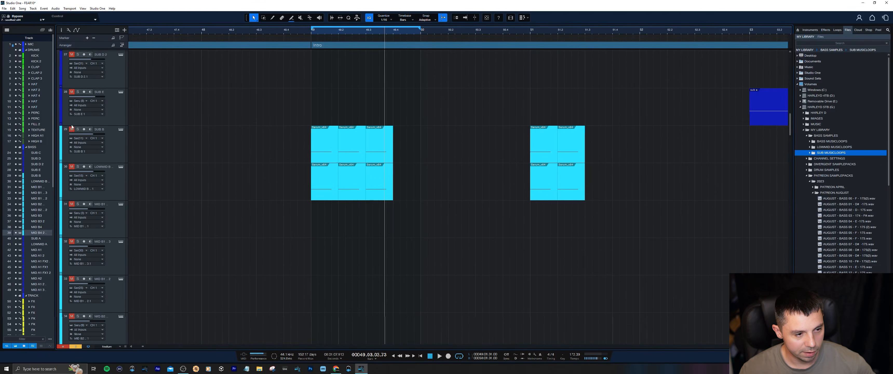
{"action": "left_click", "coordinate": [72, 129]}
{"action": "left_click", "coordinate": [78, 129]}
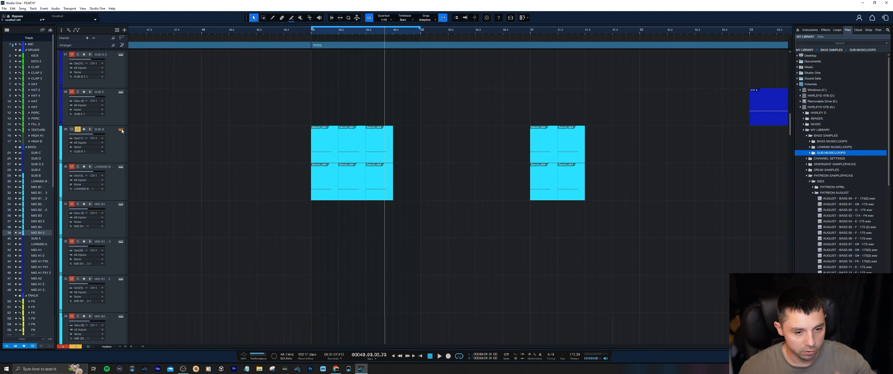
{"action": "left_click", "coordinate": [120, 129]}
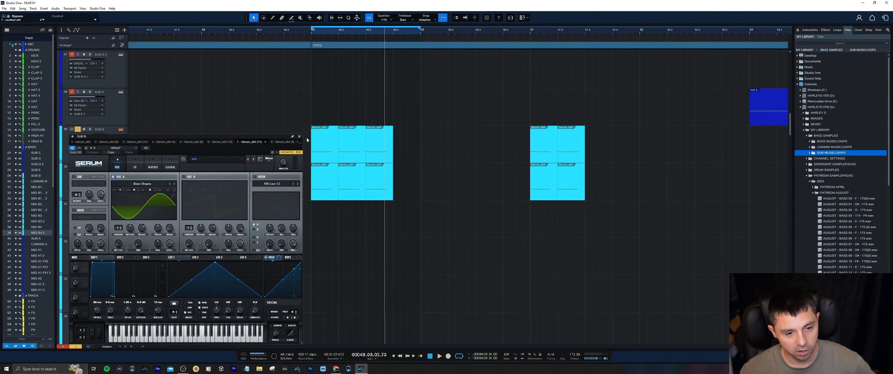
Step: Open the SUB B clip at bar 49 in the note editor and examine the effects and oscillator pages of its Serum patch
{"action": "double_click", "coordinate": [332, 150]}
{"action": "left_click_drag", "start_coordinate": [447, 318], "coordinate": [619, 341]}
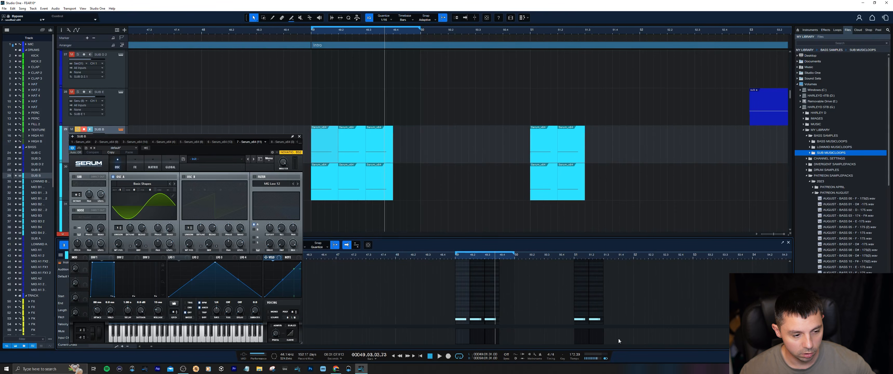
{"action": "left_click_drag", "start_coordinate": [279, 141], "coordinate": [691, 73]}
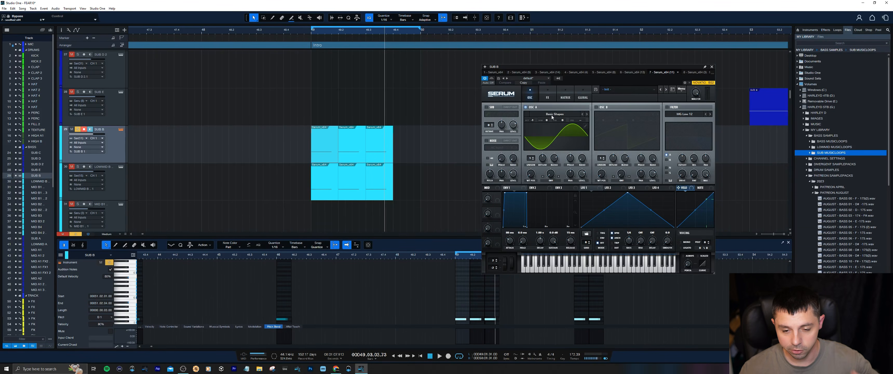
{"action": "left_click", "coordinate": [548, 94]}
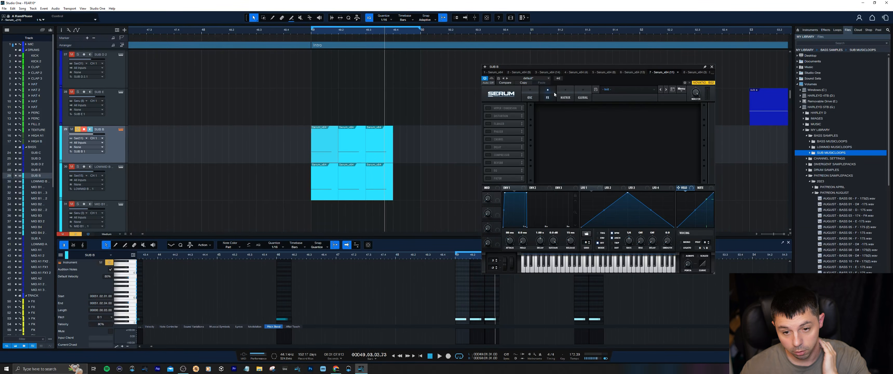
{"action": "left_click", "coordinate": [532, 94]}
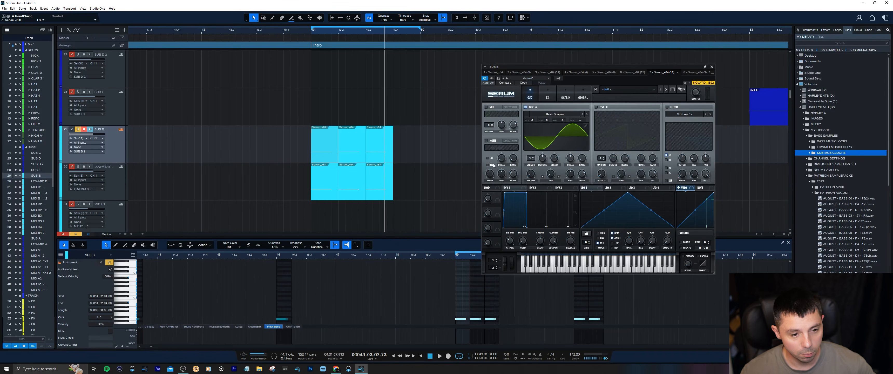
Step: Audition the soloed SUB B loop, and solo the LOWMID B track with its Serum instrument open
{"action": "key", "text": "space"}
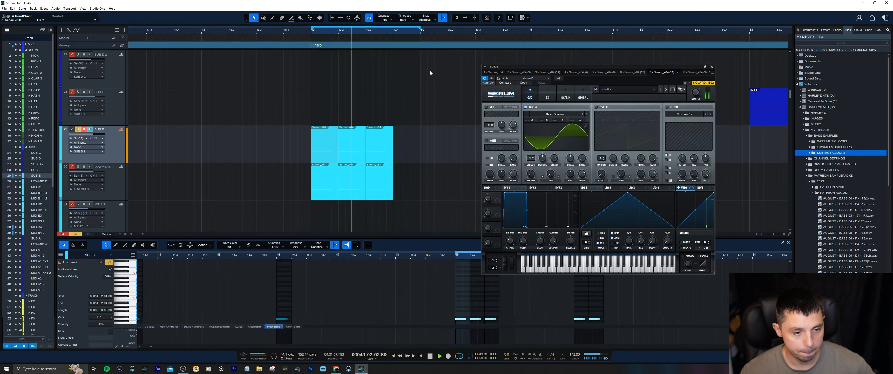
{"action": "key", "text": "space"}
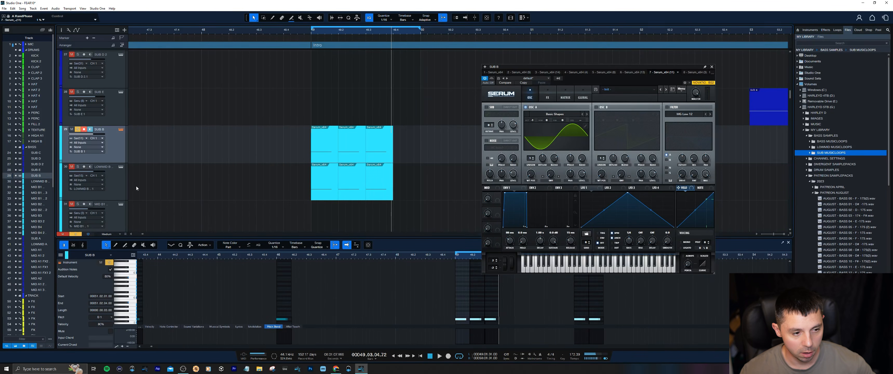
{"action": "left_click", "coordinate": [77, 167]}
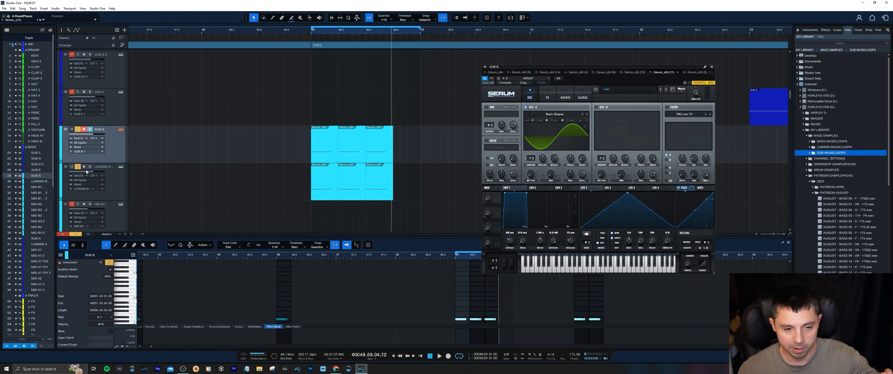
{"action": "left_click", "coordinate": [119, 168]}
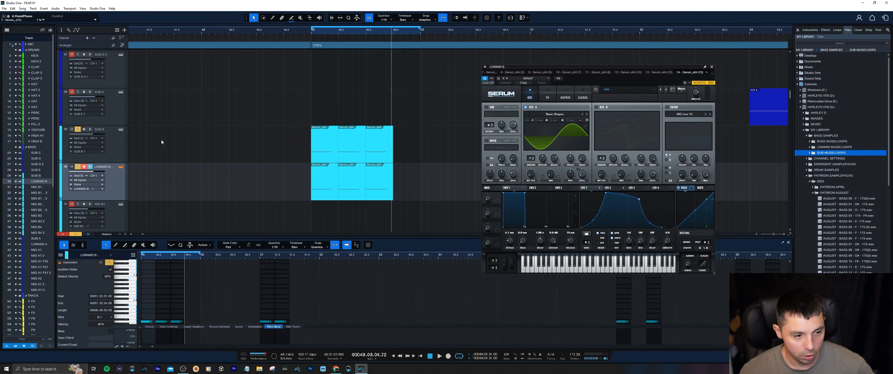
Step: Return to the SUB B track with the mixer shown and its Serum window closed, and audition the loop
{"action": "left_click", "coordinate": [123, 146]}
{"action": "key", "text": "F3"}
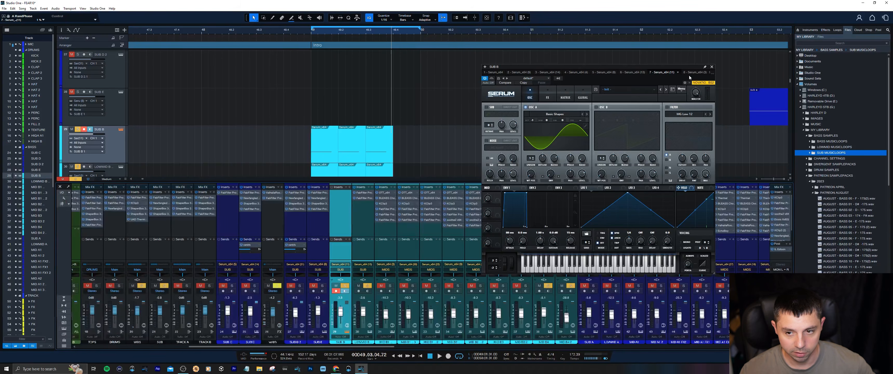
{"action": "left_click", "coordinate": [712, 67]}
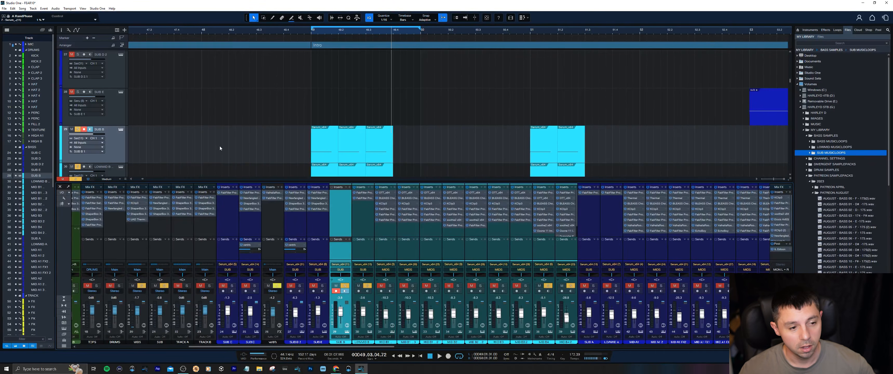
{"action": "key", "text": "space"}
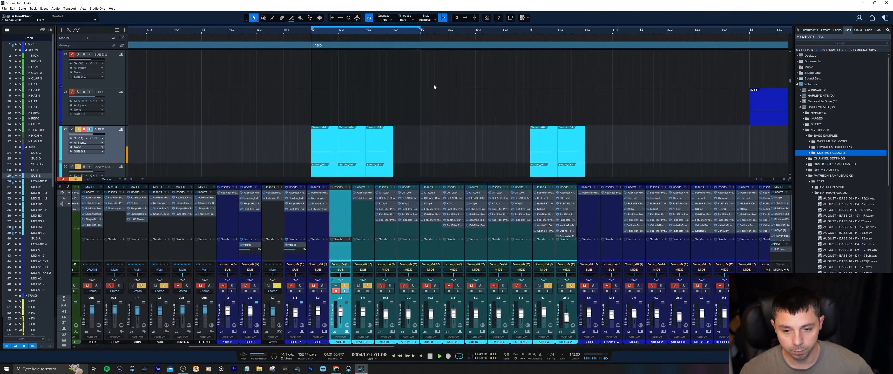
{"action": "key", "text": "space"}
Step: Select the LOWMID B track and audition it layered with SUB B over the bar 49 loop
{"action": "scroll", "coordinate": [243, 128], "scroll_direction": "down", "scroll_amount": 1}
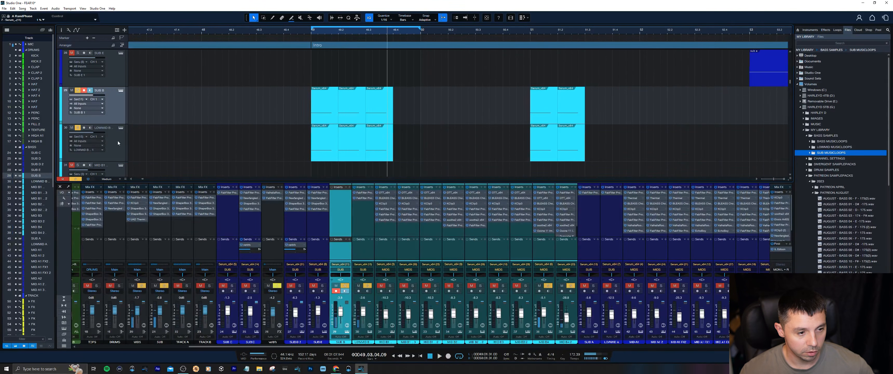
{"action": "left_click", "coordinate": [117, 142]}
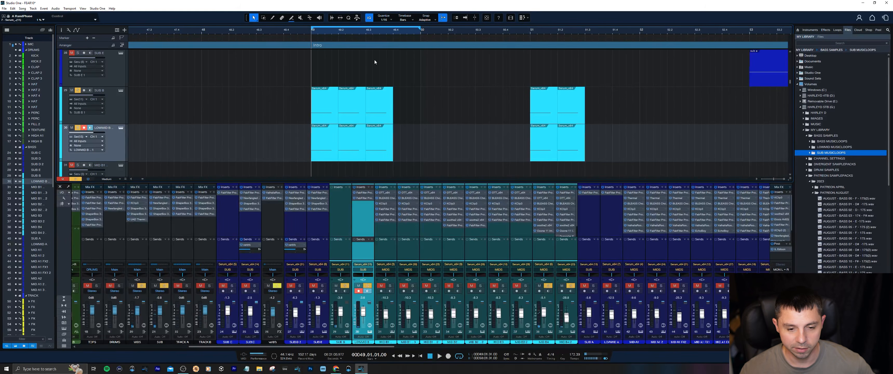
{"action": "key", "text": "space"}
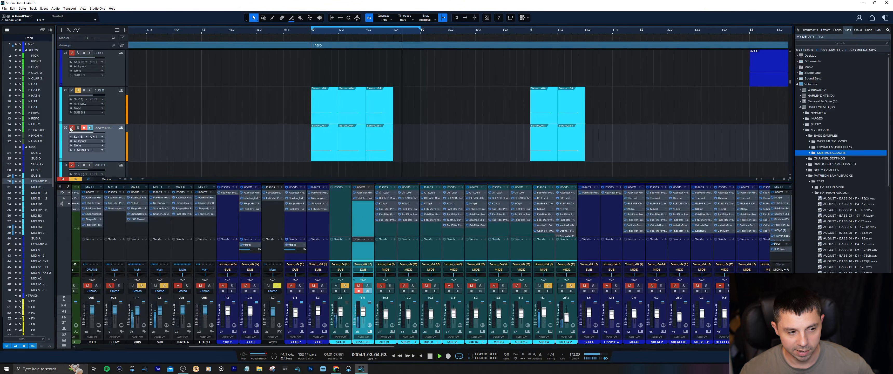
{"action": "key", "text": "space"}
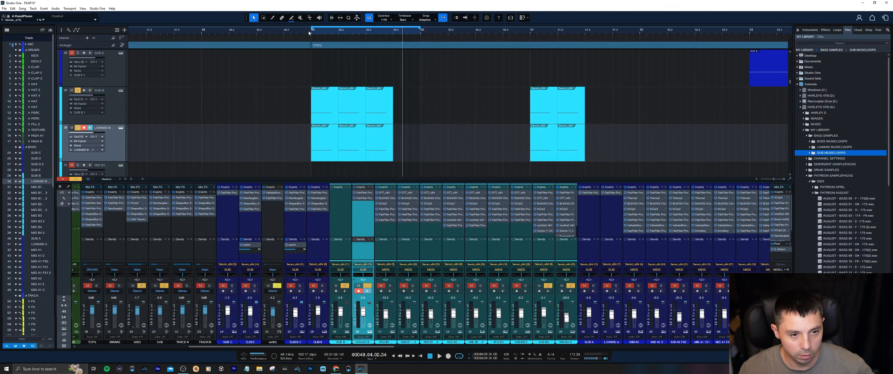
Step: Clear the existing solos, solo only the LOWMID B track and open its Serum instrument
{"action": "key", "text": "space"}
{"action": "left_click", "coordinate": [75, 179]}
{"action": "left_click", "coordinate": [77, 128]}
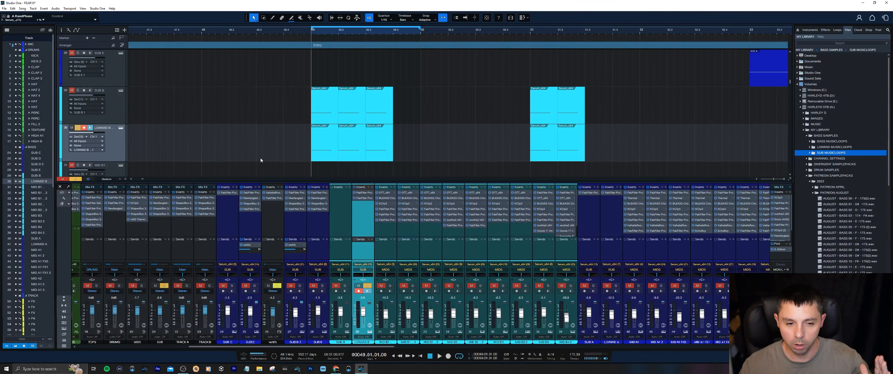
{"action": "left_click", "coordinate": [121, 128]}
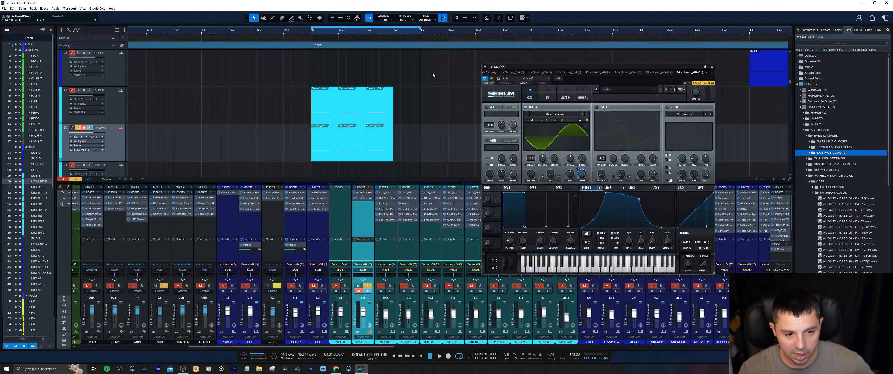
Step: Compare the MID B4 track's Serum patch with the LOWMID B patch, and audition LOWMID B alone
{"action": "scroll", "coordinate": [353, 118], "scroll_direction": "down", "scroll_amount": 7}
{"action": "scroll", "coordinate": [352, 128], "scroll_direction": "down", "scroll_amount": 3}
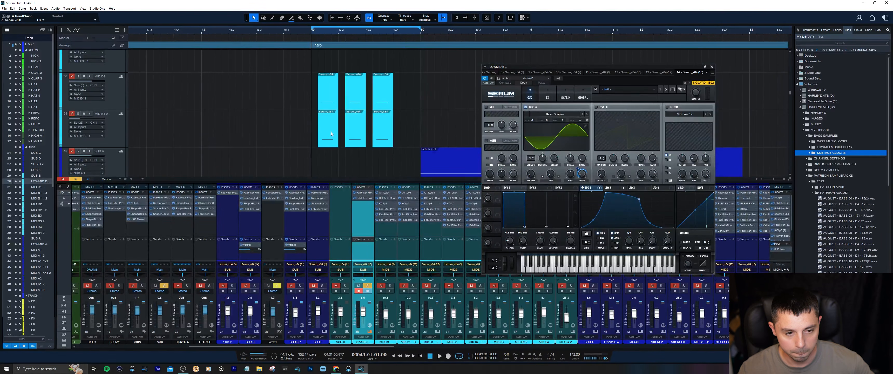
{"action": "left_click", "coordinate": [332, 97]}
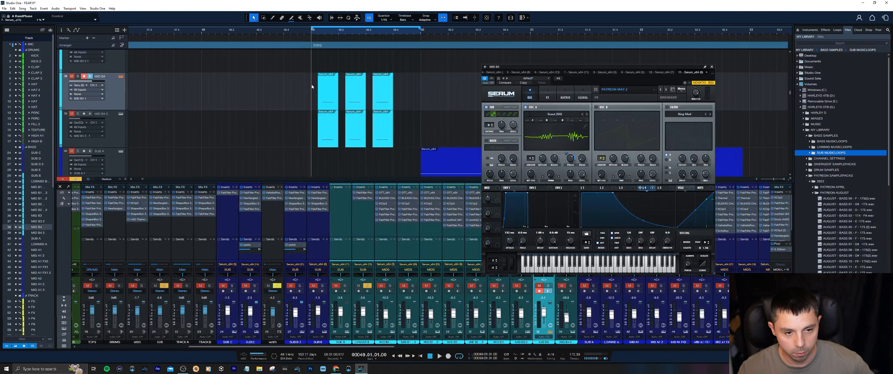
{"action": "scroll", "coordinate": [335, 120], "scroll_direction": "up", "scroll_amount": 10}
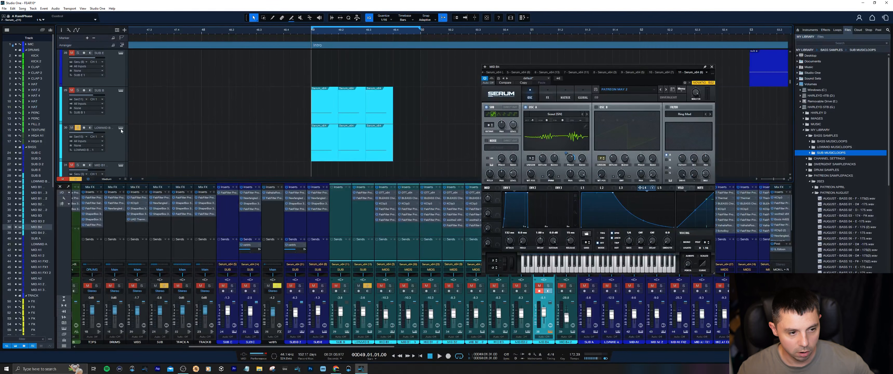
{"action": "left_click", "coordinate": [121, 128]}
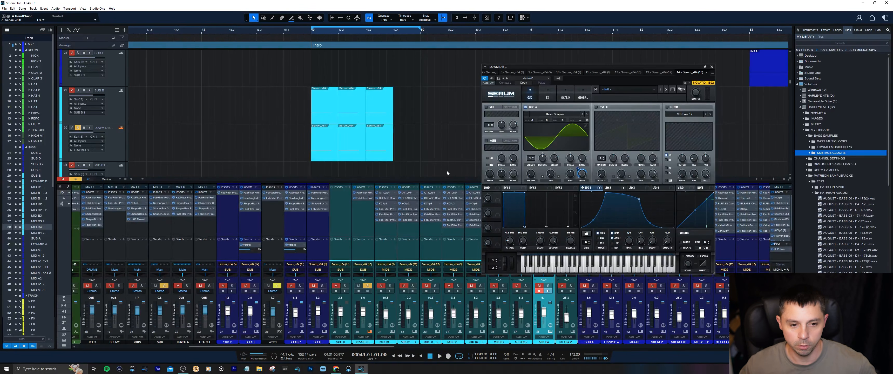
{"action": "key", "text": "space"}
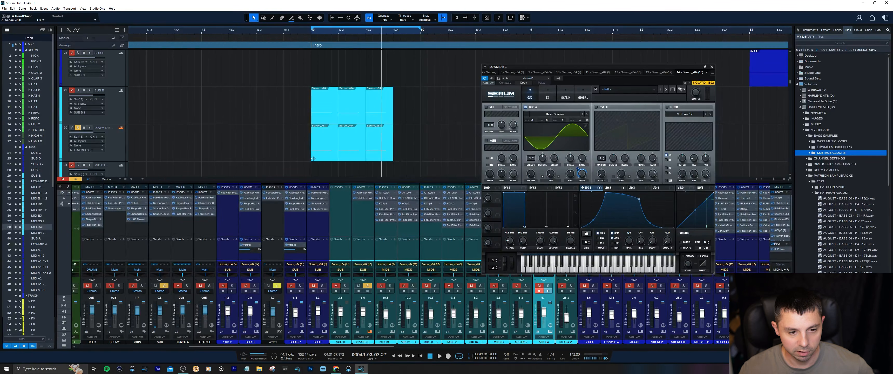
Step: Open the LOWMID B clip at bar 49 in the note editor and examine its Serum matrix, oscillator and effects pages
{"action": "double_click", "coordinate": [327, 142]}
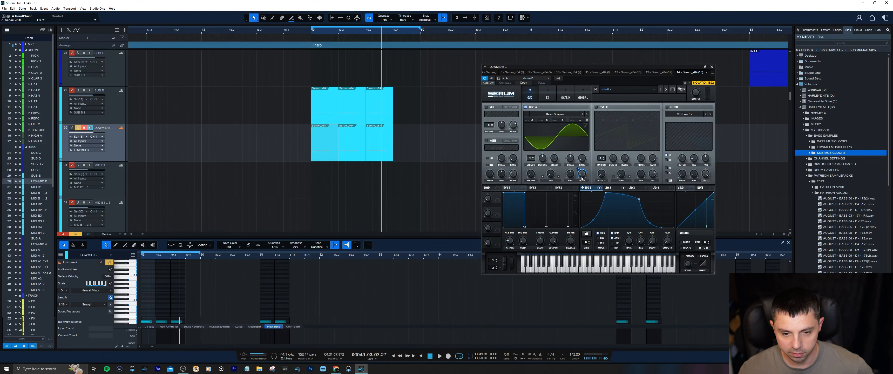
{"action": "left_click", "coordinate": [566, 95]}
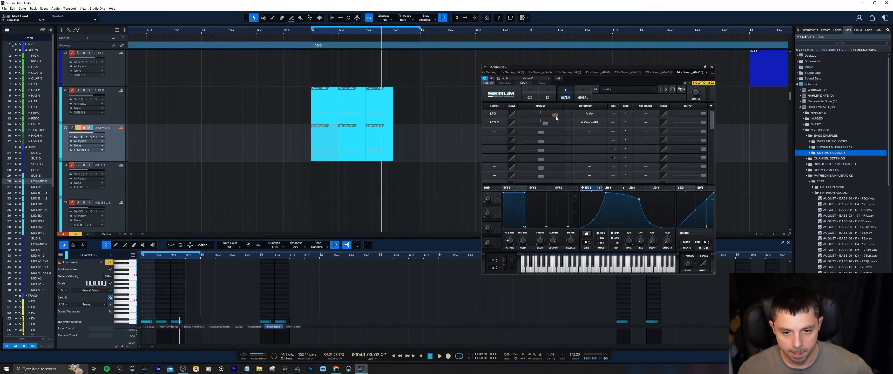
{"action": "mouse_move", "coordinate": [556, 119]}
{"action": "left_click", "coordinate": [530, 94]}
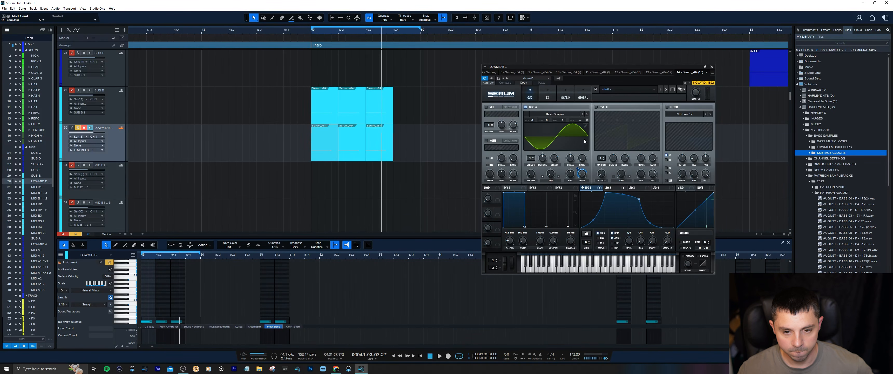
{"action": "left_click", "coordinate": [542, 91]}
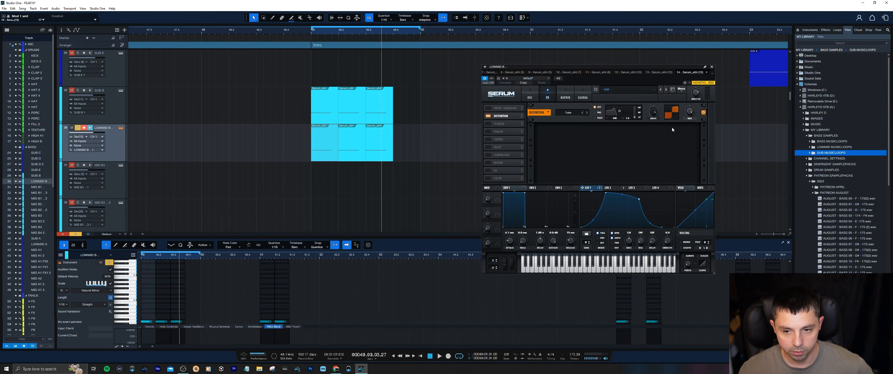
Step: Show the mixer and examine the first FabFilter Pro-Q 3 insert on LOWMID B while auditioning the loop
{"action": "key", "text": "F3"}
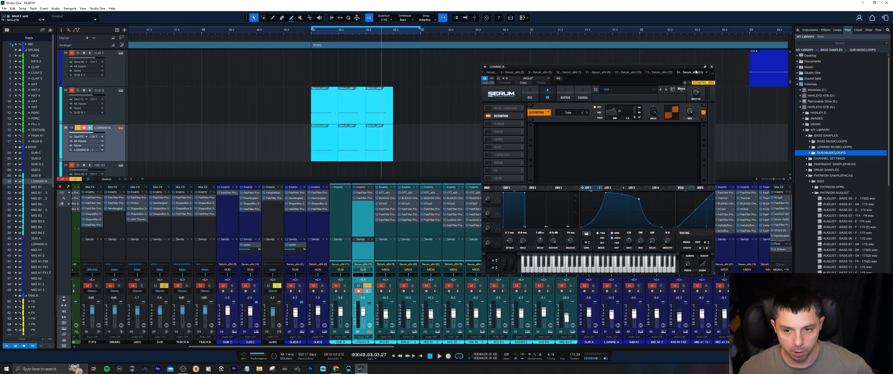
{"action": "left_click", "coordinate": [367, 197]}
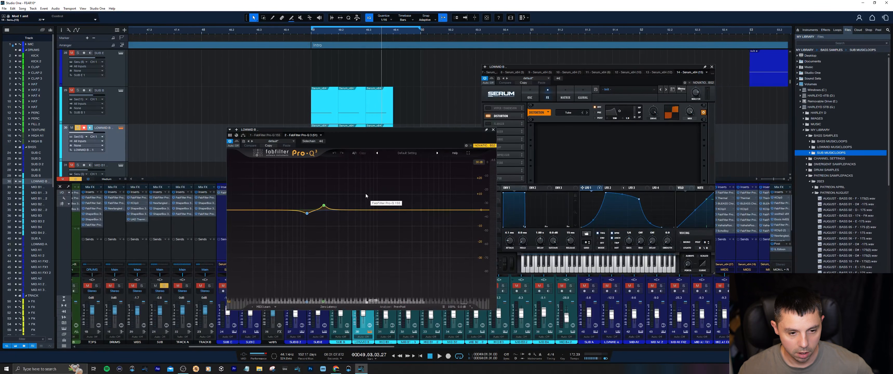
{"action": "left_click", "coordinate": [494, 130]}
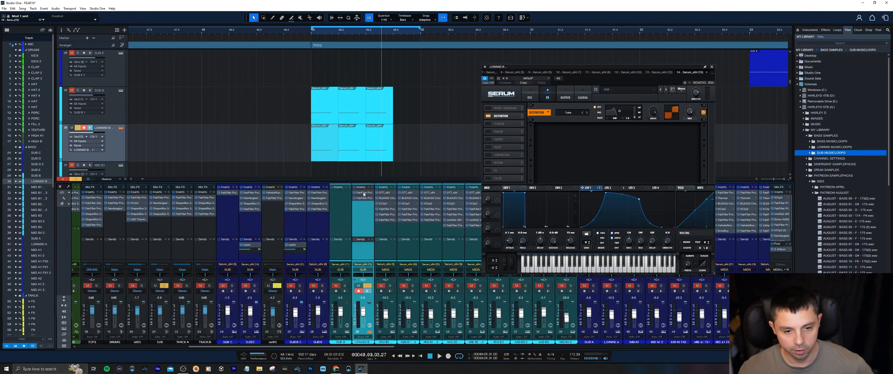
{"action": "left_click", "coordinate": [367, 192]}
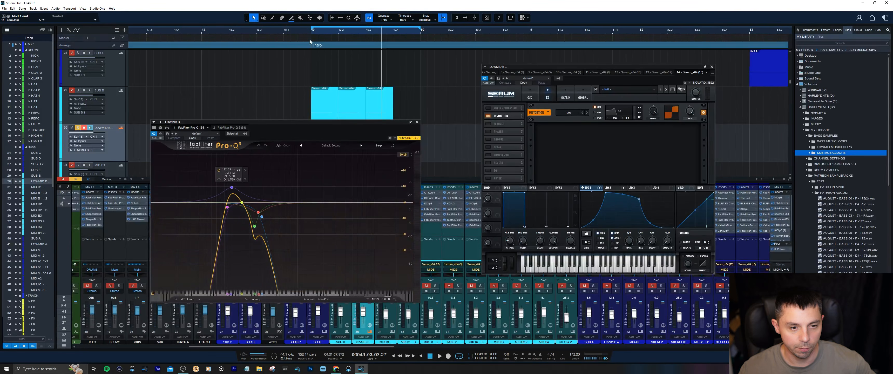
{"action": "key", "text": "space"}
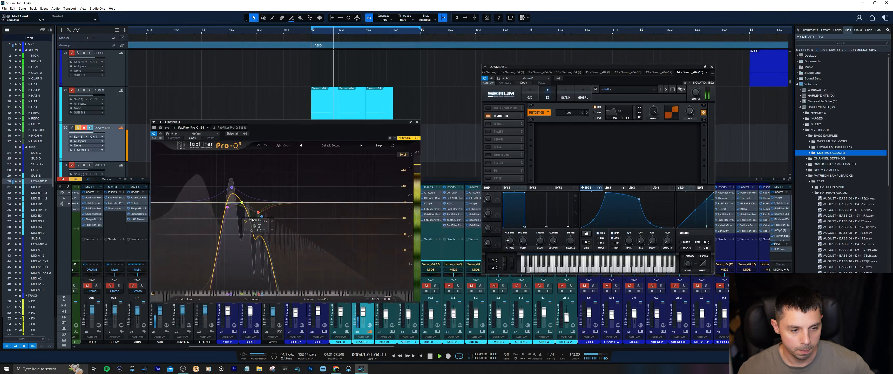
{"action": "key", "text": "space"}
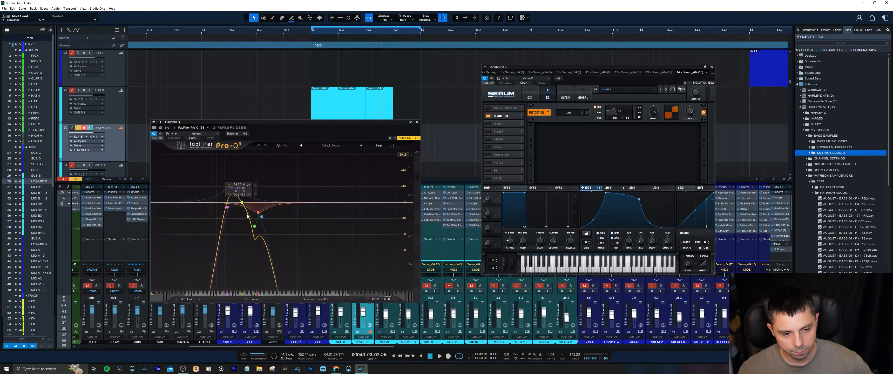
{"action": "left_click", "coordinate": [311, 35]}
{"action": "key", "text": "space"}
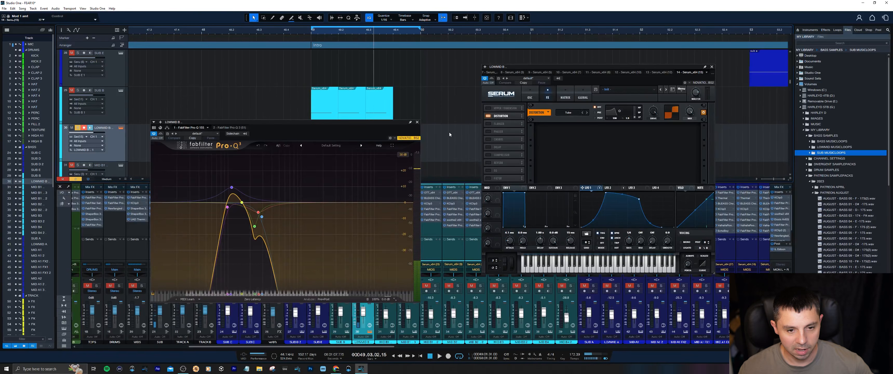
{"action": "left_click", "coordinate": [417, 122]}
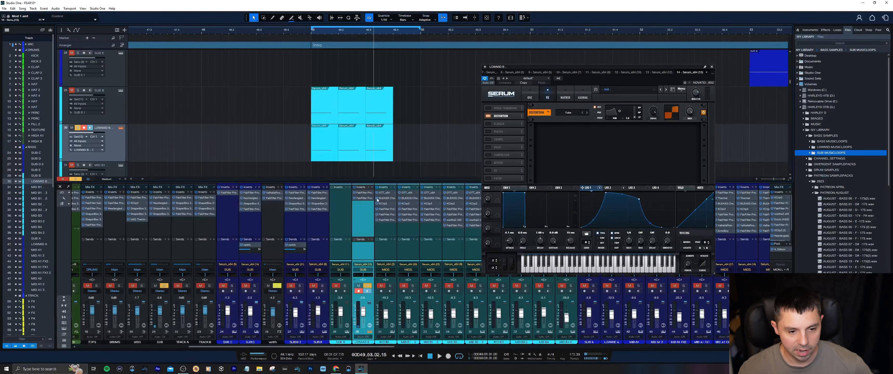
Step: Narrow the display range of the second Pro-Q 3 insert on LOWMID B to inspect its EQ curve closely
{"action": "left_click", "coordinate": [356, 198]}
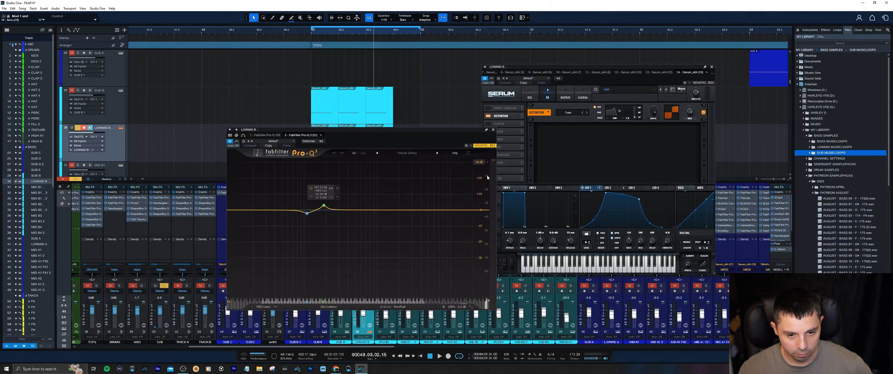
{"action": "left_click", "coordinate": [478, 162]}
{"action": "left_click", "coordinate": [487, 176]}
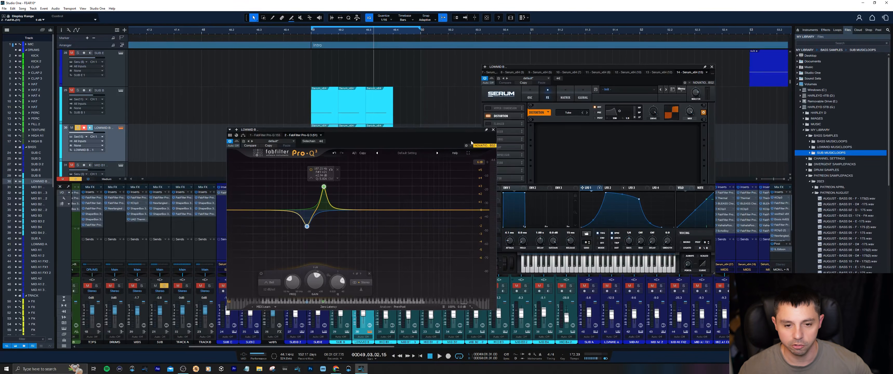
{"action": "left_click", "coordinate": [493, 129]}
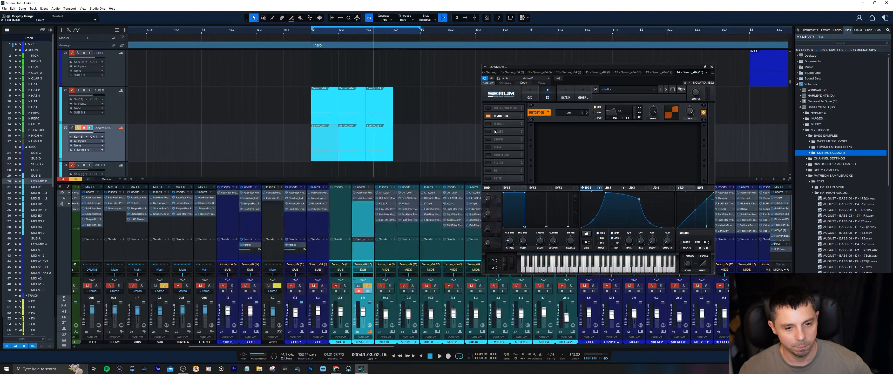
Step: Close the LOWMID B Serum window and solo the SUB B track alongside LOWMID B
{"action": "left_click", "coordinate": [712, 67]}
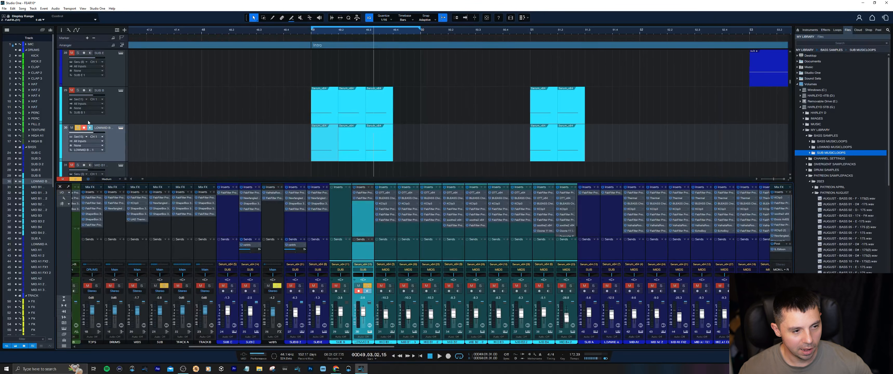
{"action": "left_click", "coordinate": [77, 90]}
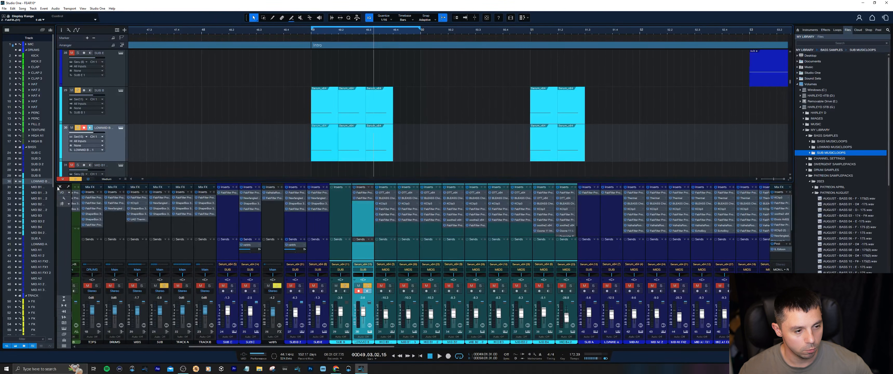
Step: Hide the mixer and clear the solos so all tracks play again
{"action": "key", "text": "F3"}
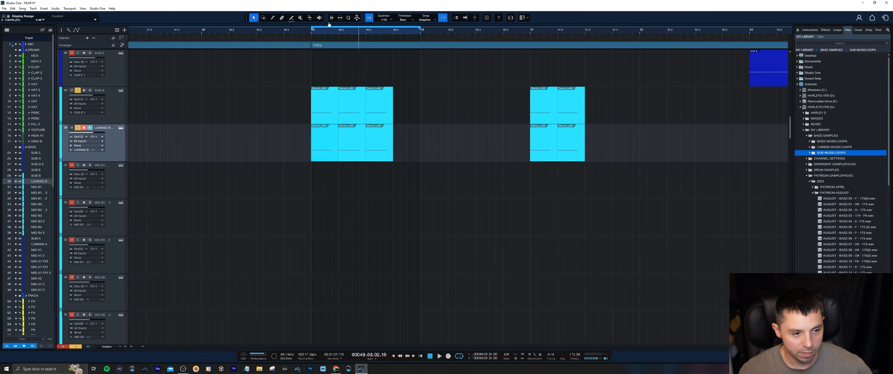
{"action": "scroll", "coordinate": [327, 30], "scroll_direction": "down", "scroll_amount": 6}
{"action": "left_click", "coordinate": [78, 347]}
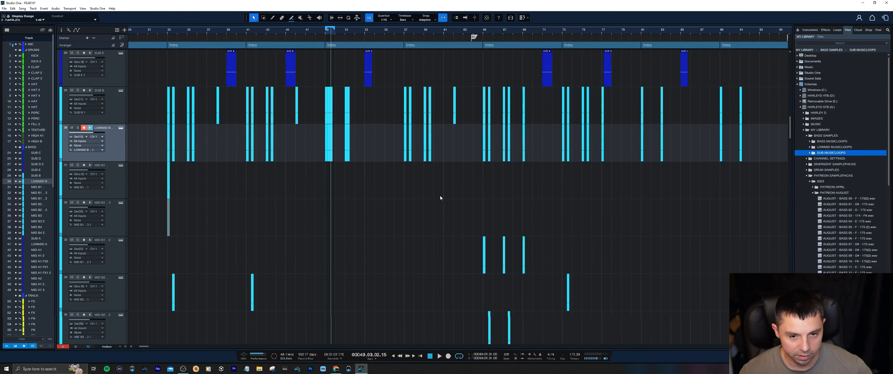
Step: Bring the MID B tracks into view and audition the full mix from about bar 49
{"action": "scroll", "coordinate": [485, 33], "scroll_direction": "down", "scroll_amount": 5}
{"action": "scroll", "coordinate": [212, 256], "scroll_direction": "down", "scroll_amount": 4}
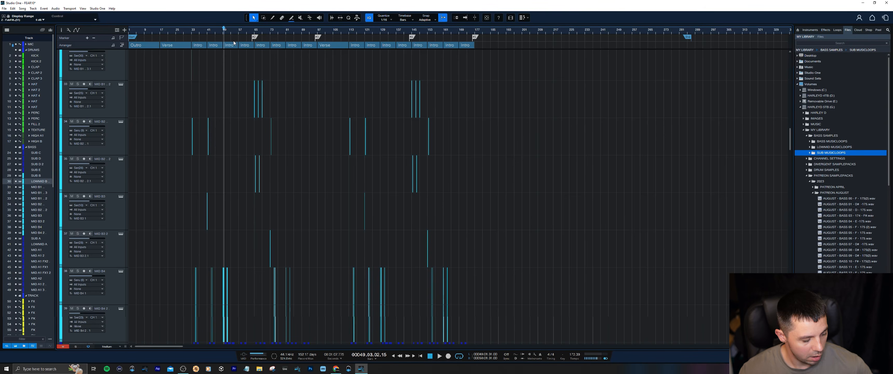
{"action": "left_click", "coordinate": [222, 33]}
{"action": "key", "text": "space"}
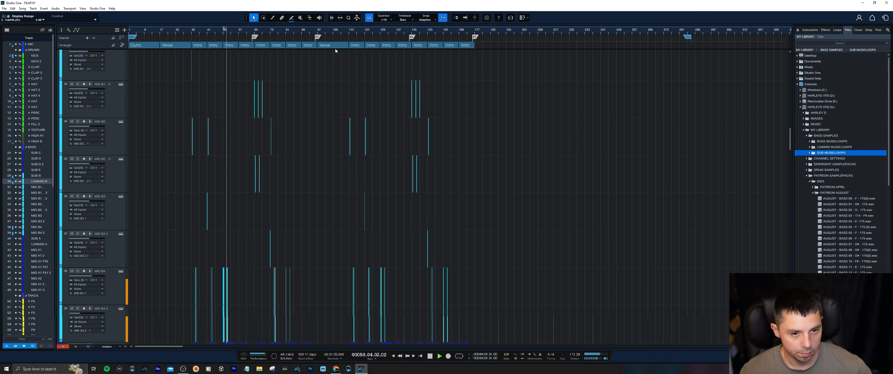
{"action": "key", "text": "space"}
Step: Place the playhead at bar 73 and select the SUB B clip there
{"action": "left_click_drag", "start_coordinate": [350, 32], "coordinate": [383, 40]}
{"action": "scroll", "coordinate": [386, 155], "scroll_direction": "up", "scroll_amount": 3}
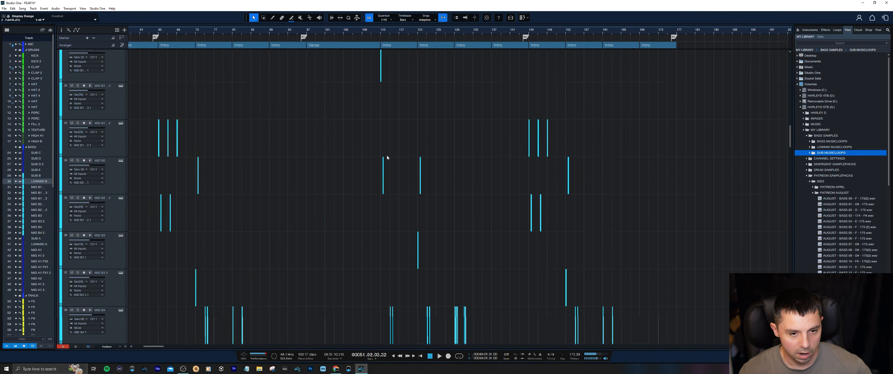
{"action": "scroll", "coordinate": [319, 154], "scroll_direction": "down", "scroll_amount": 1}
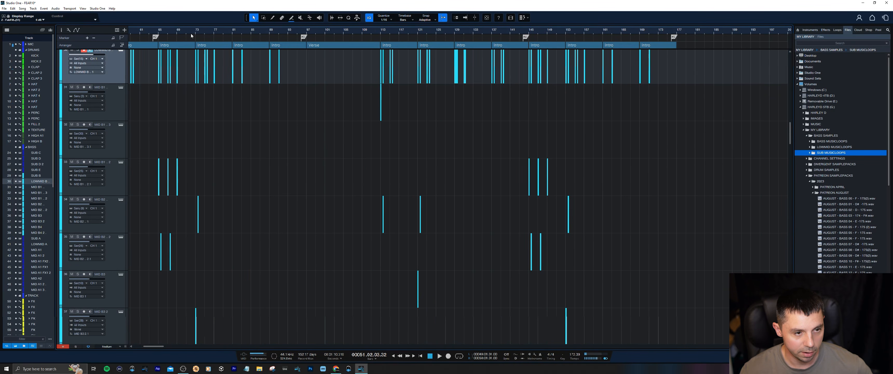
{"action": "left_click_drag", "start_coordinate": [192, 36], "coordinate": [279, 54]}
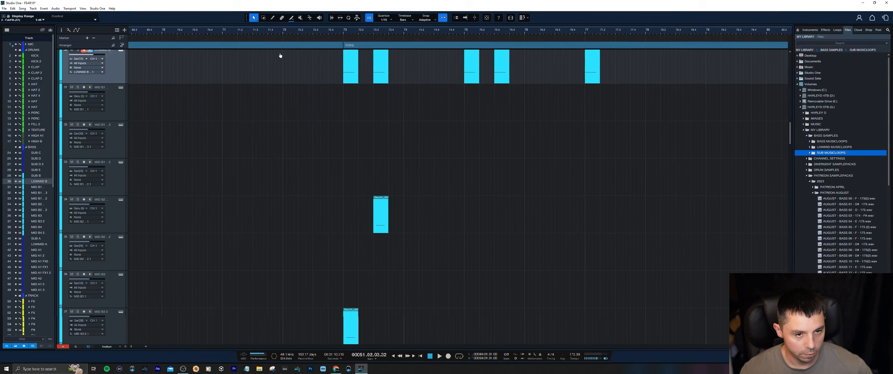
{"action": "left_click", "coordinate": [345, 31]}
{"action": "scroll", "coordinate": [345, 136], "scroll_direction": "up", "scroll_amount": 2}
{"action": "left_click", "coordinate": [350, 106]}
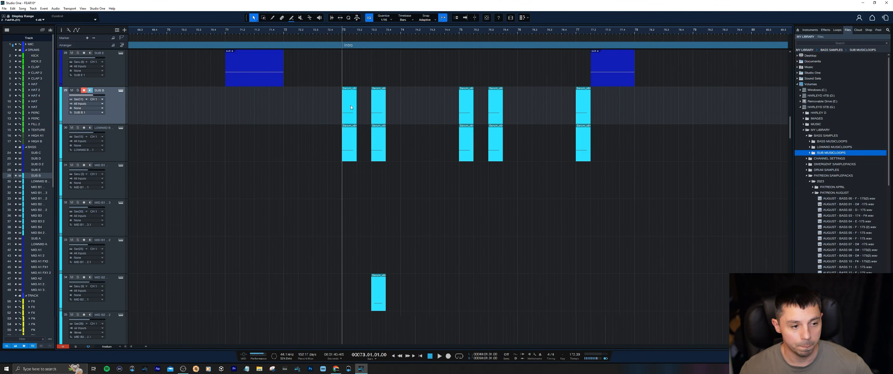
Step: Review the SUB B and LOWMID B layers at bar 73 and select the MID B3 2 track
{"action": "left_click", "coordinate": [117, 149]}
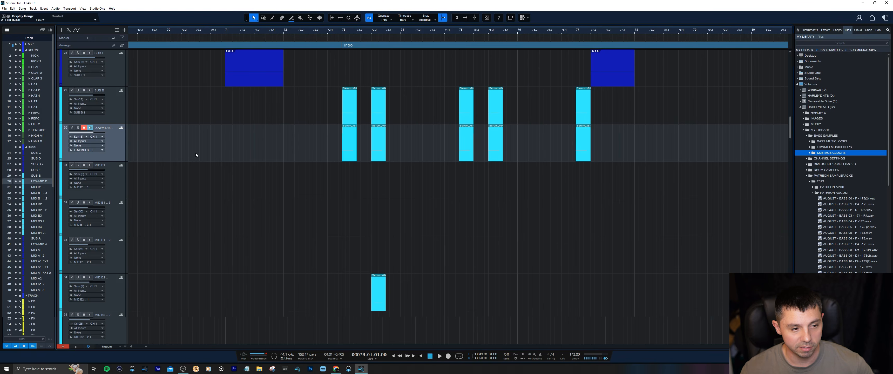
{"action": "left_click_drag", "start_coordinate": [302, 112], "coordinate": [353, 140]}
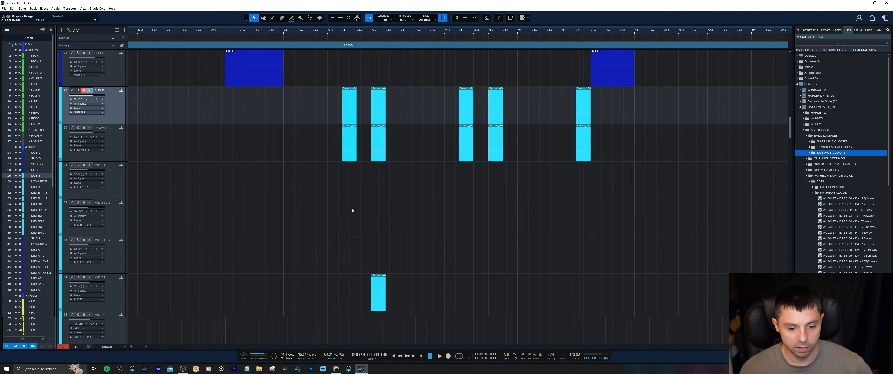
{"action": "scroll", "coordinate": [351, 215], "scroll_direction": "down", "scroll_amount": 5}
{"action": "left_click", "coordinate": [112, 217]}
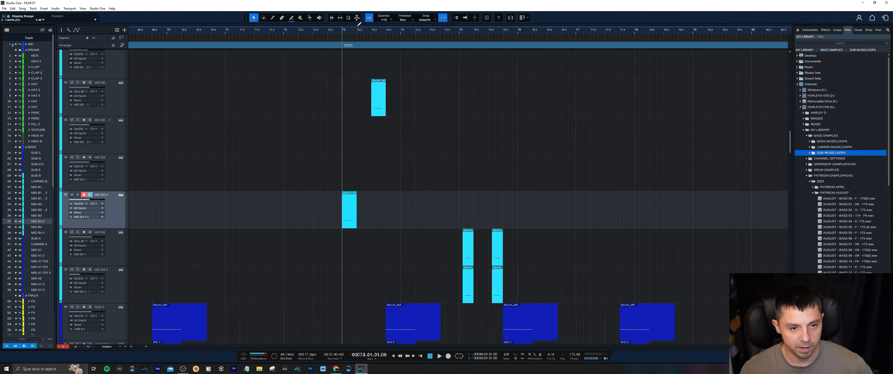
Step: Loop the one-beat MID B3 2 clip at bar 73 and audition it with the full mix
{"action": "left_click_drag", "start_coordinate": [343, 26], "coordinate": [356, 32]}
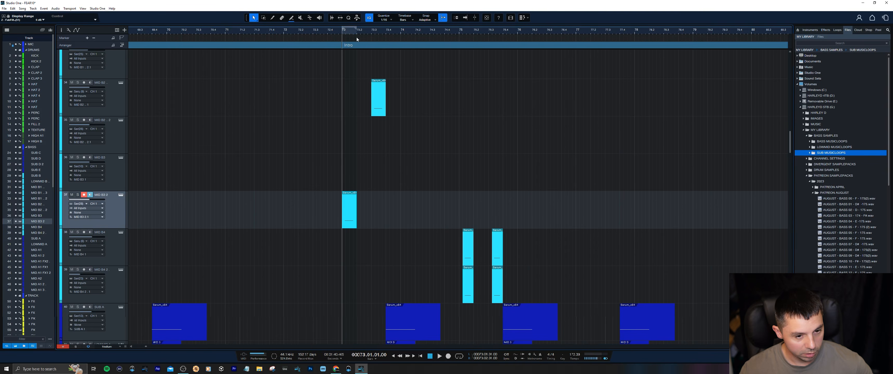
{"action": "key", "text": "KP_Divide"}
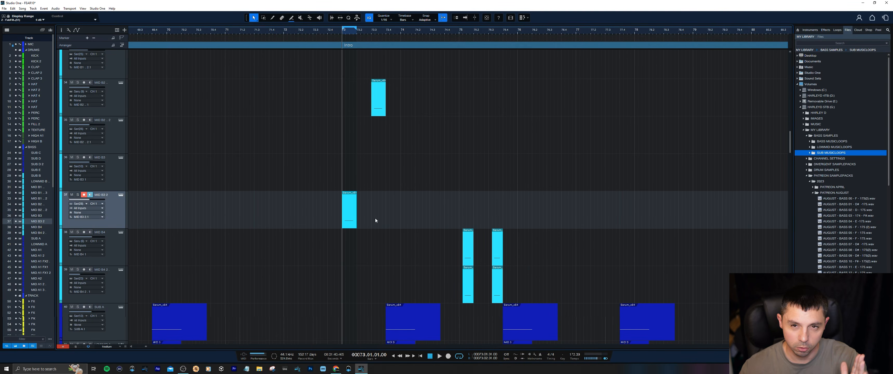
{"action": "key", "text": "space"}
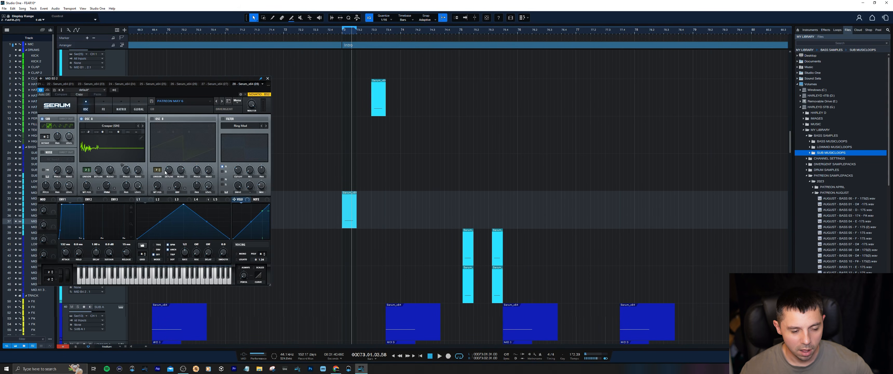
Step: Widen the loop to run from one beat before bar 73 to about bar 75, and solo MID B3 2 to audition it
{"action": "left_click_drag", "start_coordinate": [328, 31], "coordinate": [457, 39]}
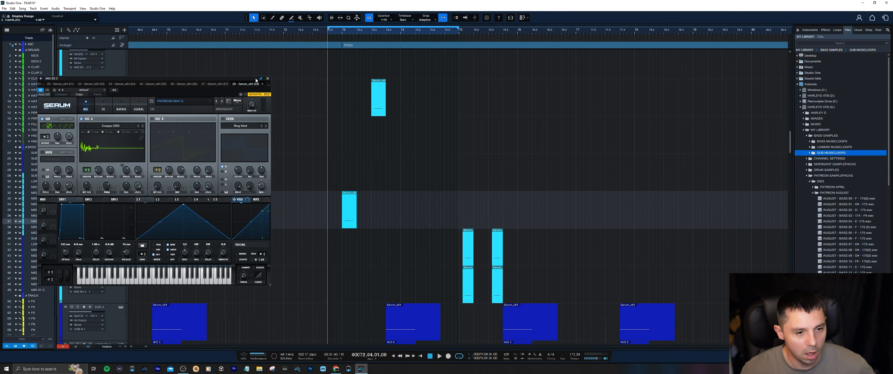
{"action": "left_click_drag", "start_coordinate": [256, 79], "coordinate": [270, 212]}
{"action": "left_click", "coordinate": [79, 194]}
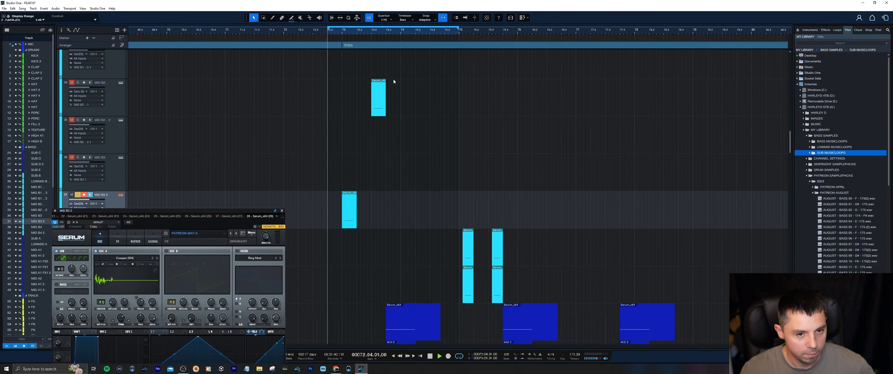
{"action": "key", "text": "space"}
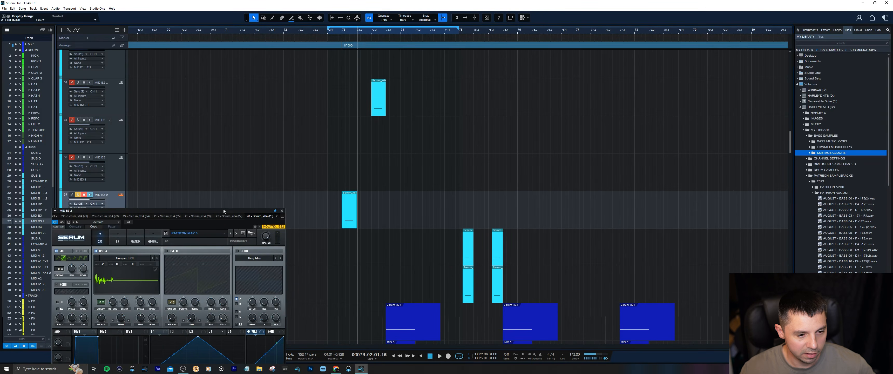
Step: Show the MID B3 2 clip's note in the note editor and examine oscillator A's Spectral wavetable choice in Serum
{"action": "left_click_drag", "start_coordinate": [223, 210], "coordinate": [592, 79]}
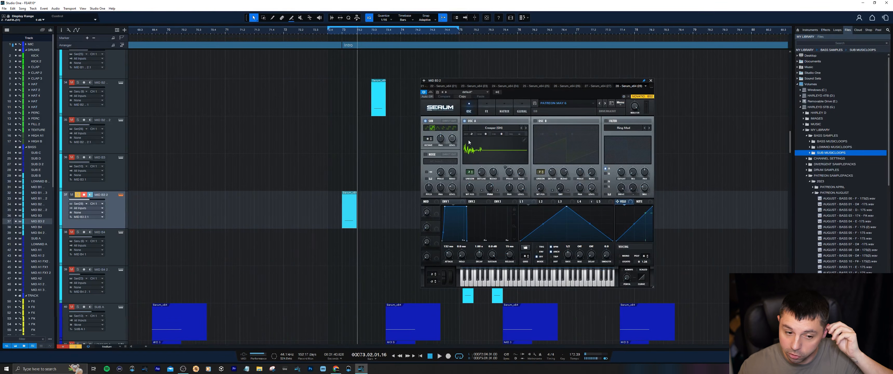
{"action": "key", "text": "F2"}
{"action": "left_click_drag", "start_coordinate": [731, 287], "coordinate": [699, 310]}
{"action": "left_click", "coordinate": [499, 128]}
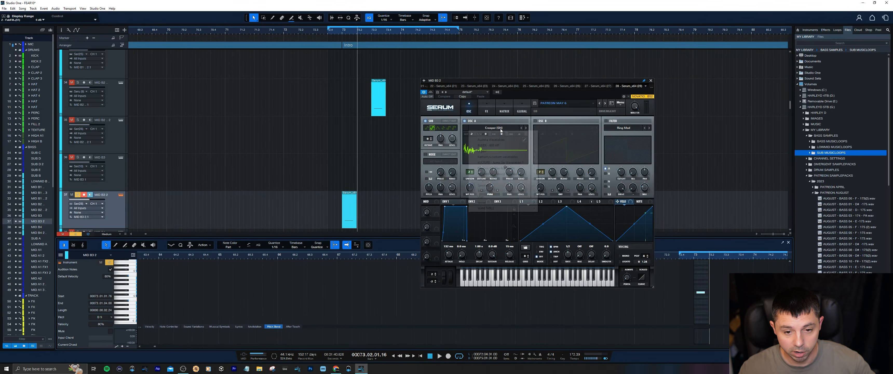
{"action": "mouse_move", "coordinate": [519, 187]}
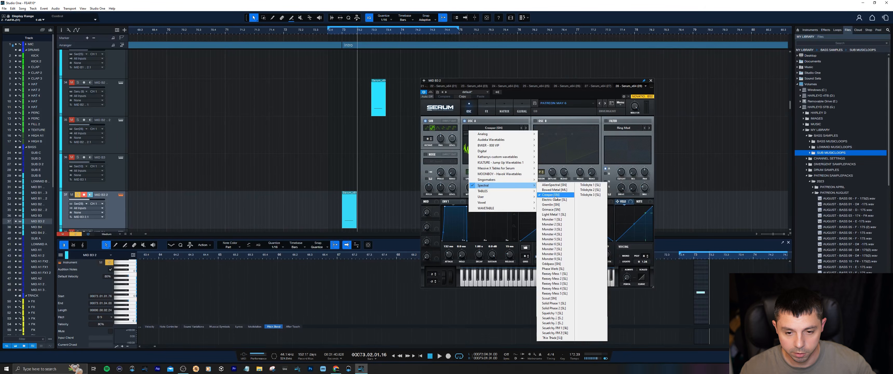
Step: Examine the LFO 4 shape and its modulation of oscillator A's phase in Serum's matrix
{"action": "left_click", "coordinate": [568, 101]}
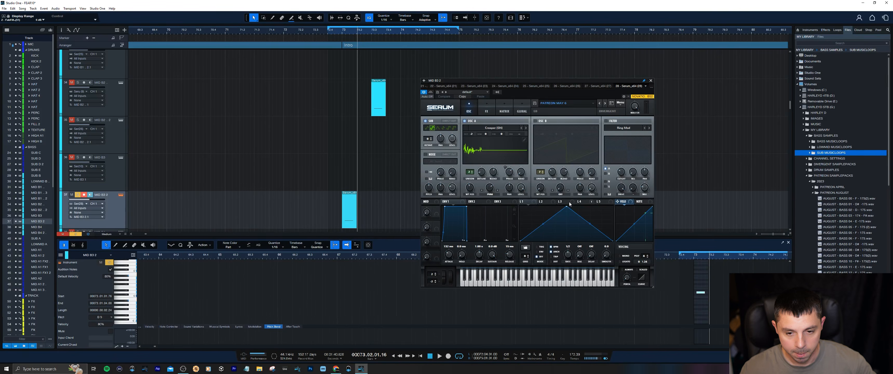
{"action": "left_click", "coordinate": [586, 201]}
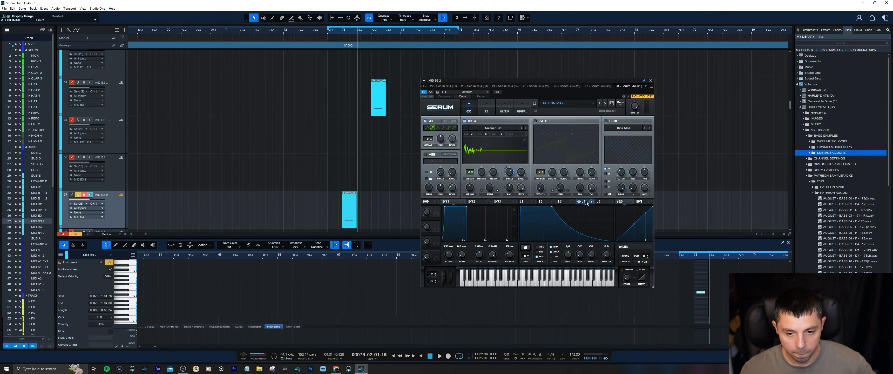
{"action": "left_click", "coordinate": [510, 172]}
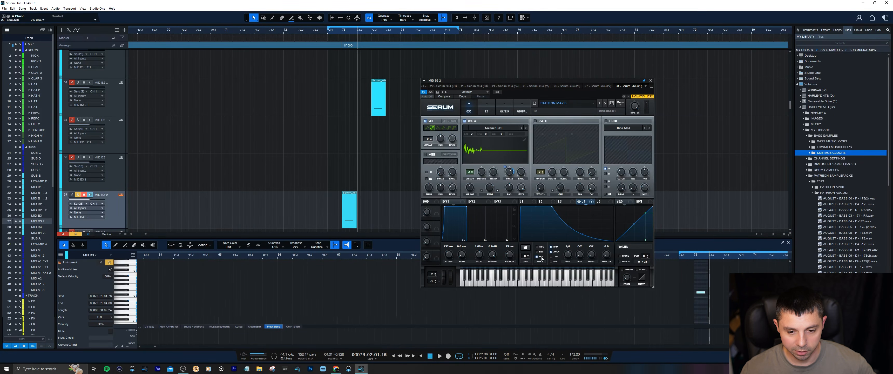
{"action": "left_click", "coordinate": [506, 110]}
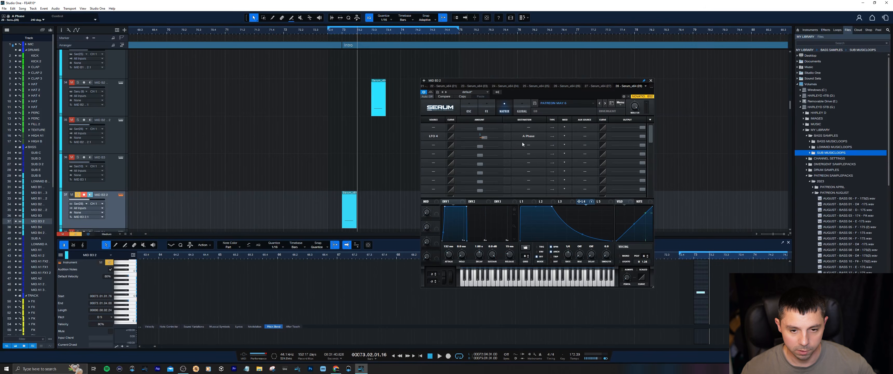
{"action": "left_click", "coordinate": [485, 138]}
{"action": "left_click", "coordinate": [469, 109]}
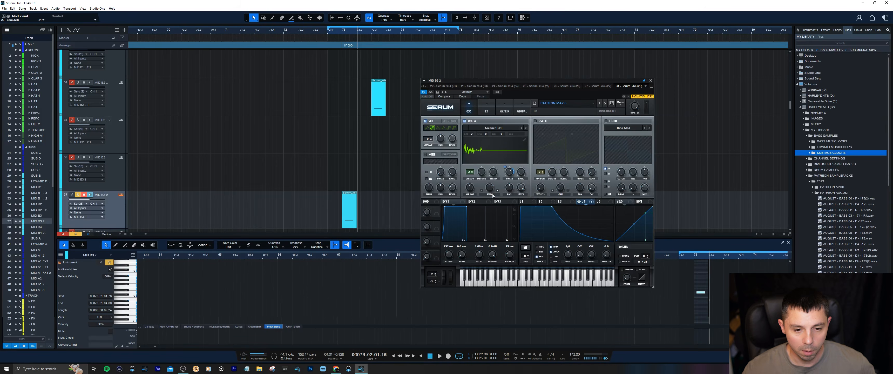
Step: Inspect oscillator A's warp amount and play the MID B3 2 clip from bar 73
{"action": "left_click", "coordinate": [343, 32]}
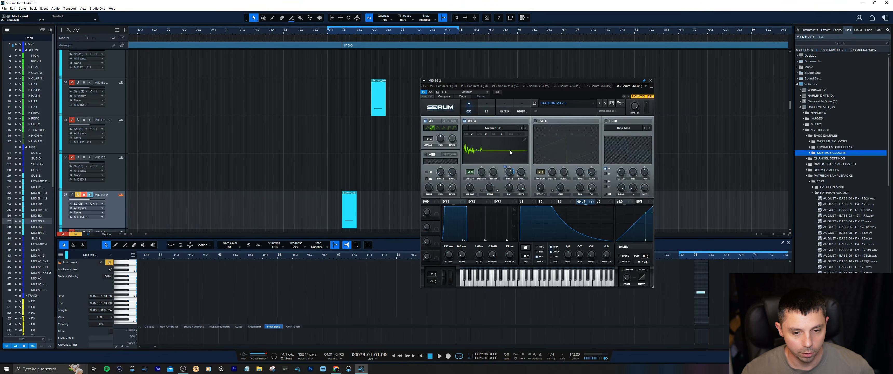
{"action": "left_click", "coordinate": [491, 189]}
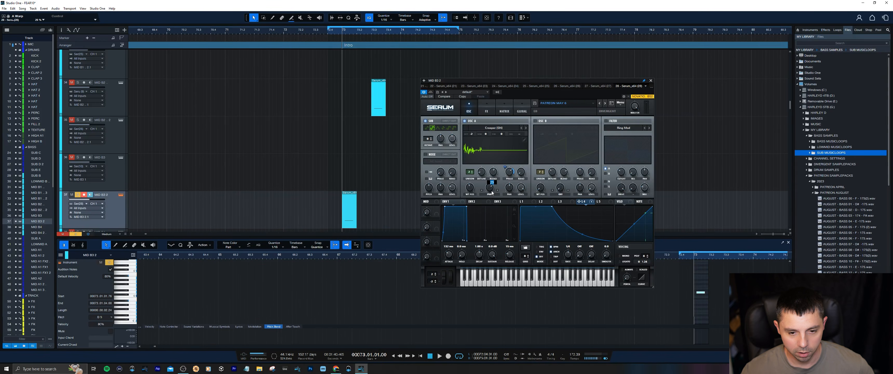
{"action": "left_click", "coordinate": [393, 59]}
{"action": "key", "text": "space"}
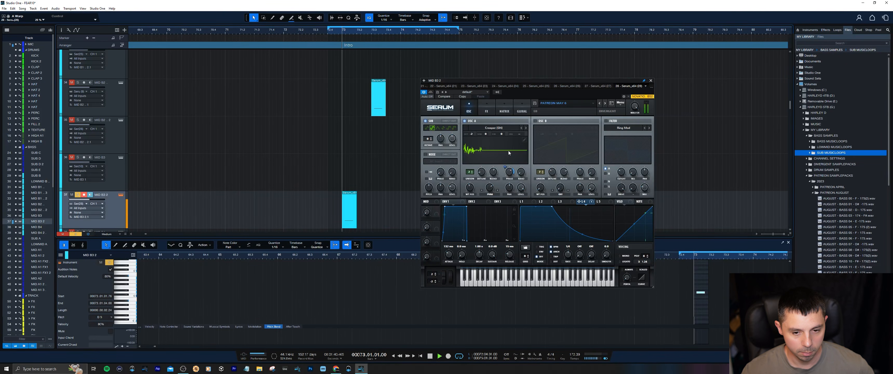
{"action": "key", "text": "space"}
Step: Adjust oscillator A's warp amount and replay the clip from bar 73 to hear the difference
{"action": "left_click_drag", "start_coordinate": [490, 188], "coordinate": [485, 244]}
{"action": "left_click", "coordinate": [342, 38]}
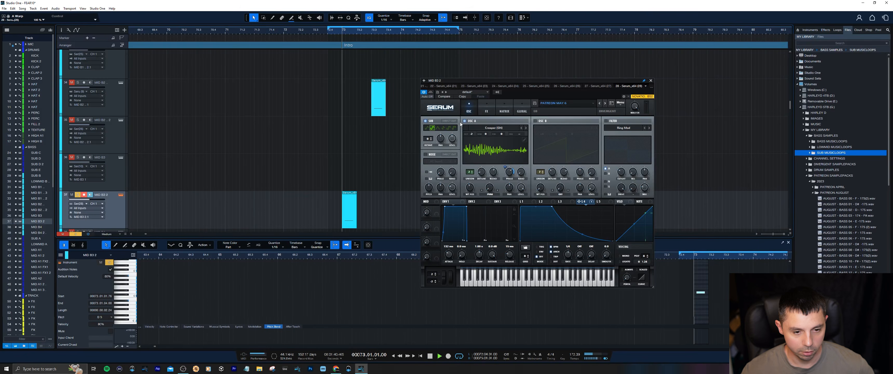
{"action": "key", "text": "space"}
{"action": "key", "text": "space"}
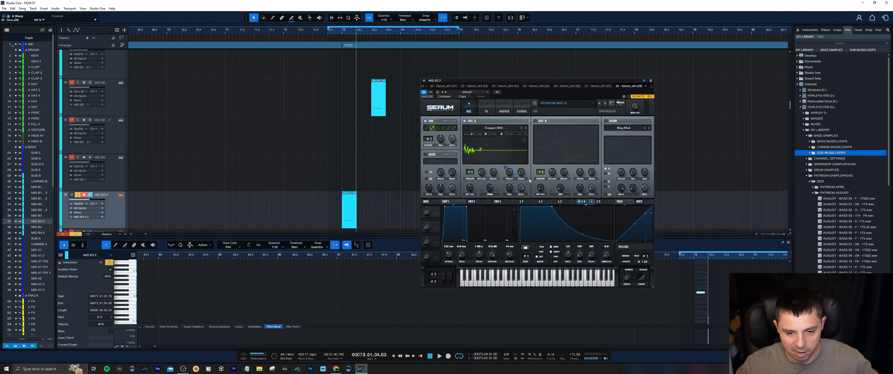
Step: Return the playhead to just before bar 73 and examine oscillator A's unison detune, the matrix and Serum's global settings
{"action": "left_click", "coordinate": [346, 34]}
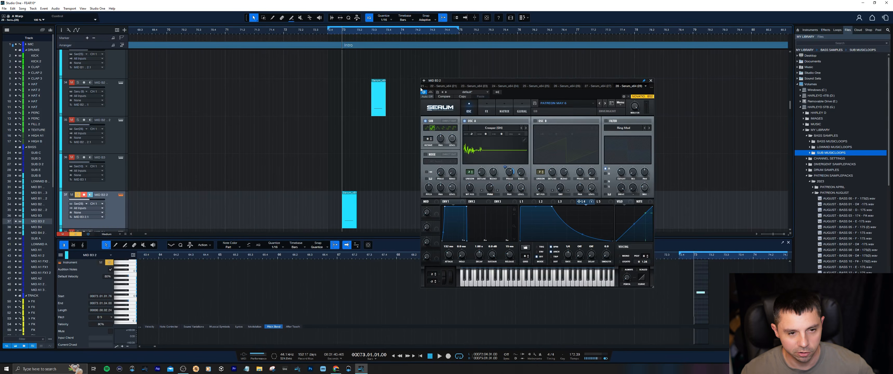
{"action": "left_click", "coordinate": [339, 32]}
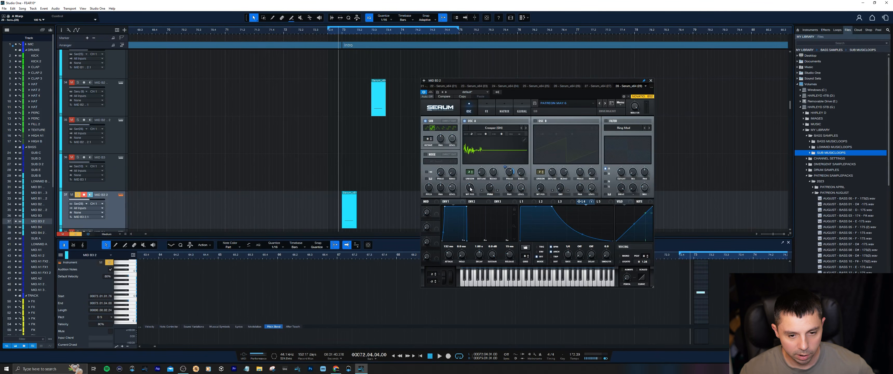
{"action": "mouse_move", "coordinate": [471, 189]}
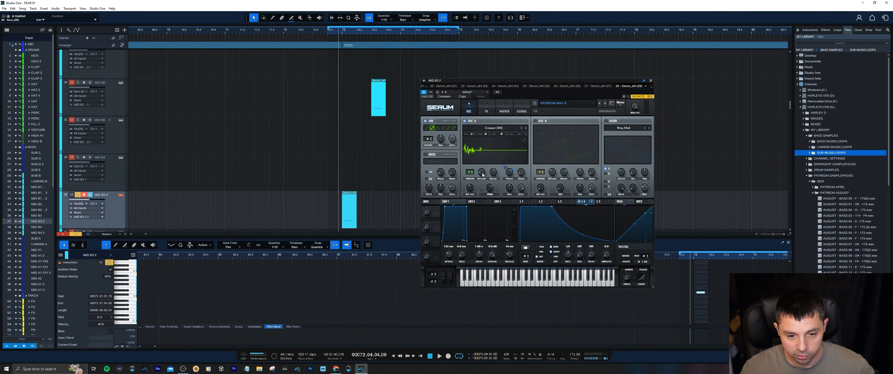
{"action": "left_click", "coordinate": [508, 109]}
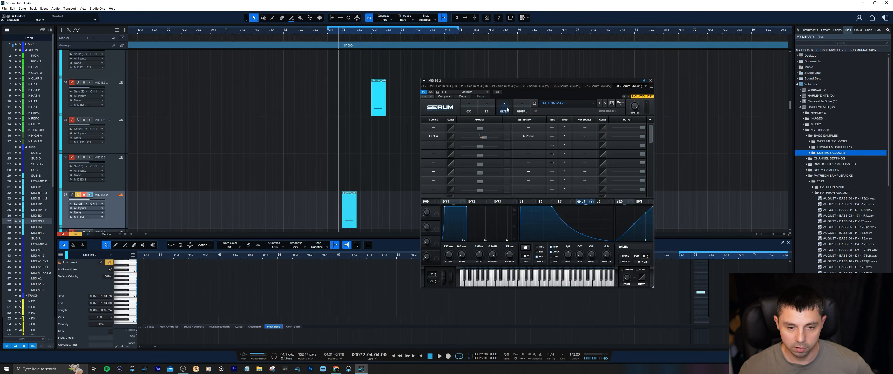
{"action": "left_click", "coordinate": [521, 107]}
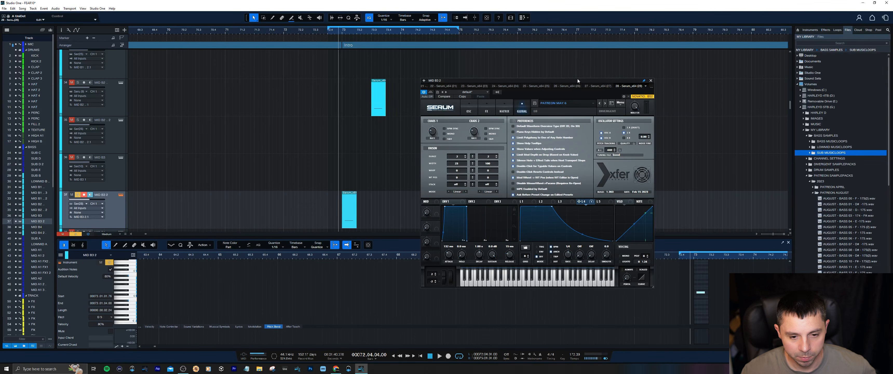
Step: Return Serum to its oscillator page, show the mixer, and close the synth to expose the MID B3 2 channel
{"action": "left_click", "coordinate": [468, 107]}
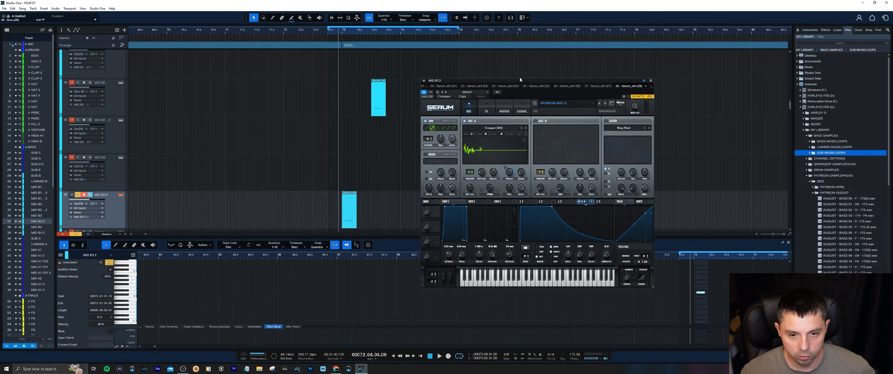
{"action": "left_click_drag", "start_coordinate": [515, 79], "coordinate": [546, 63]}
{"action": "scroll", "coordinate": [140, 152], "scroll_direction": "down", "scroll_amount": 1}
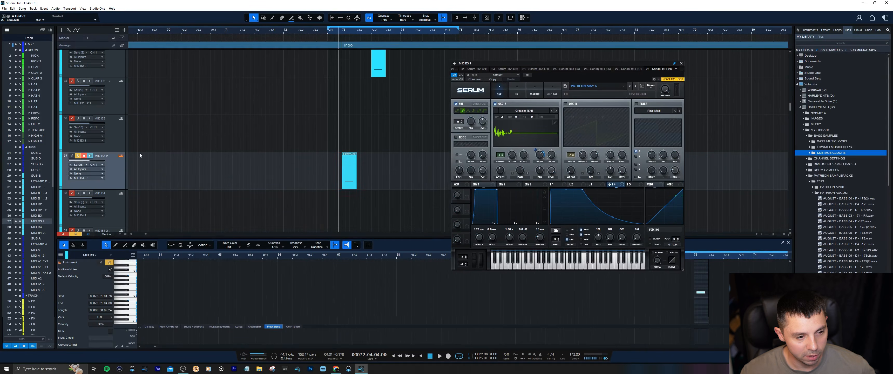
{"action": "key", "text": "F3"}
{"action": "left_click", "coordinate": [681, 63]}
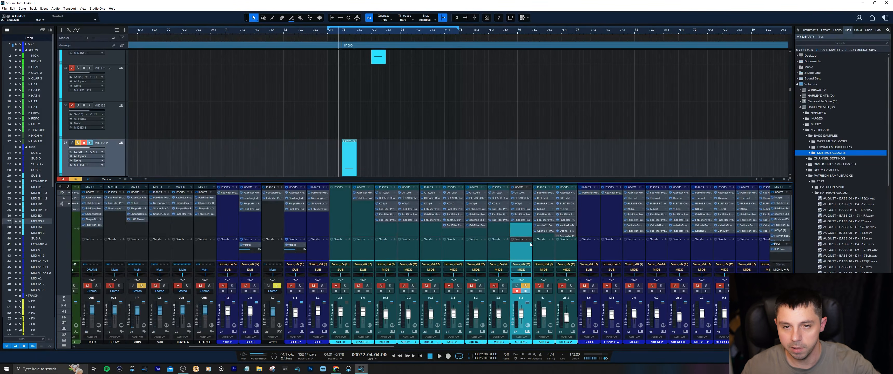
Step: Inspect the FabFilter Pro-Q 3, BLEASS Chorus, OTT and KClip3 inserts on the MID B3 2 channel
{"action": "left_click", "coordinate": [521, 210]}
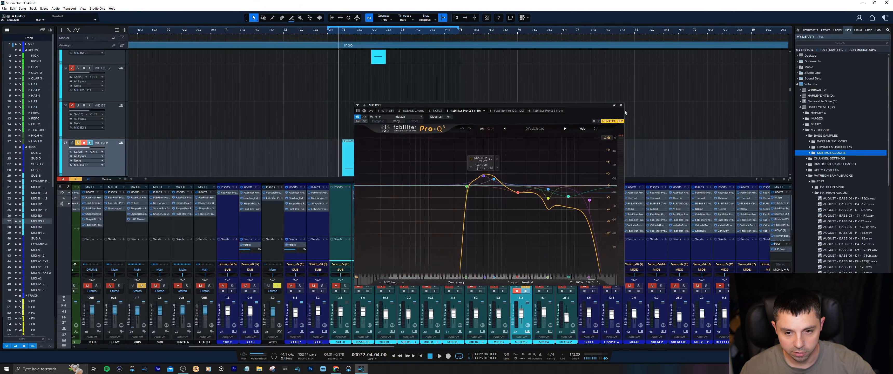
{"action": "left_click", "coordinate": [620, 105]}
{"action": "left_click", "coordinate": [521, 198]}
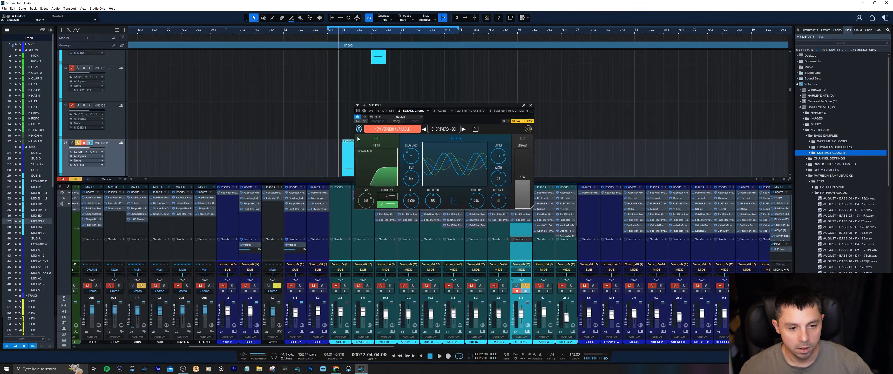
{"action": "left_click_drag", "start_coordinate": [500, 105], "coordinate": [454, 108]}
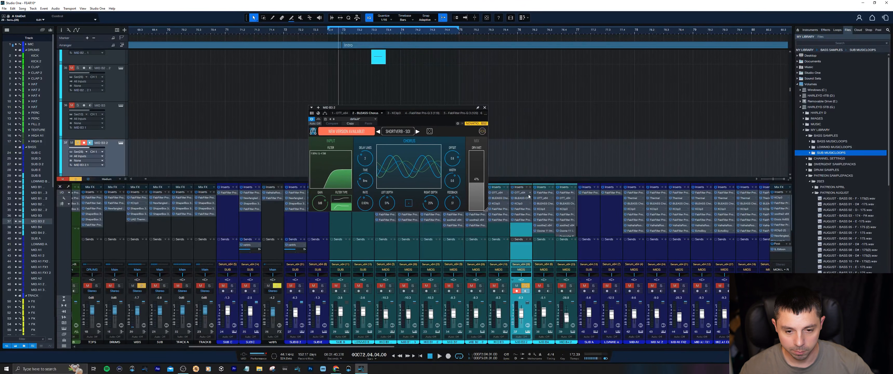
{"action": "left_click", "coordinate": [523, 193]}
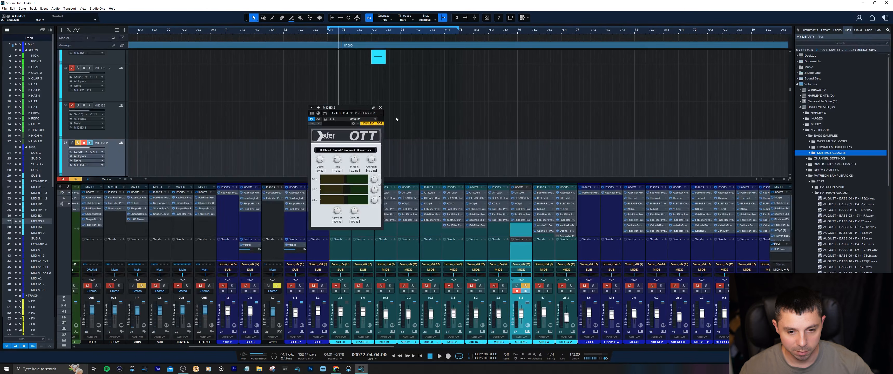
{"action": "left_click", "coordinate": [520, 204]}
{"action": "left_click", "coordinate": [521, 208]}
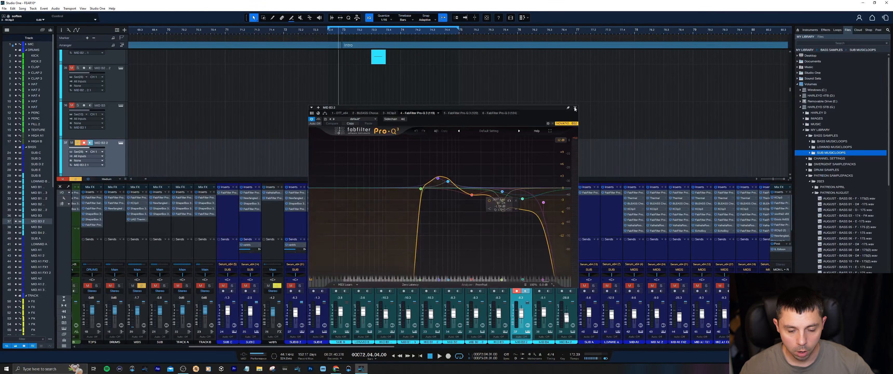
{"action": "left_click", "coordinate": [574, 108]}
Step: Reopen MID B3 2's BLEASS Chorus, play the clip from bar 73 through it, and close the plug-in with the track unsoloed
{"action": "left_click", "coordinate": [522, 198]}
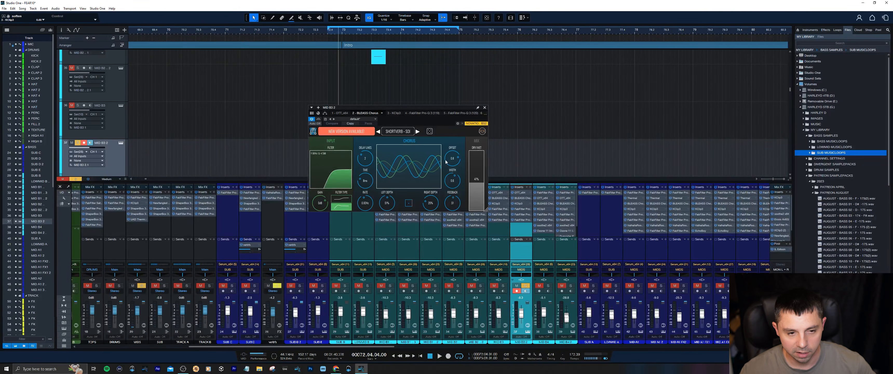
{"action": "left_click", "coordinate": [342, 33]}
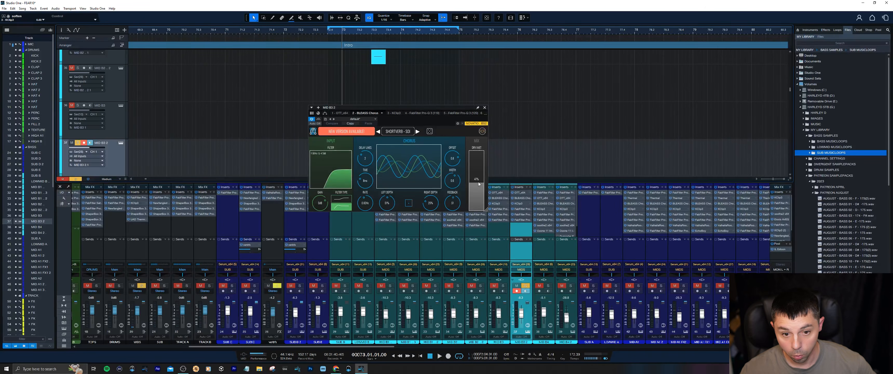
{"action": "key", "text": "space"}
{"action": "key", "text": "space"}
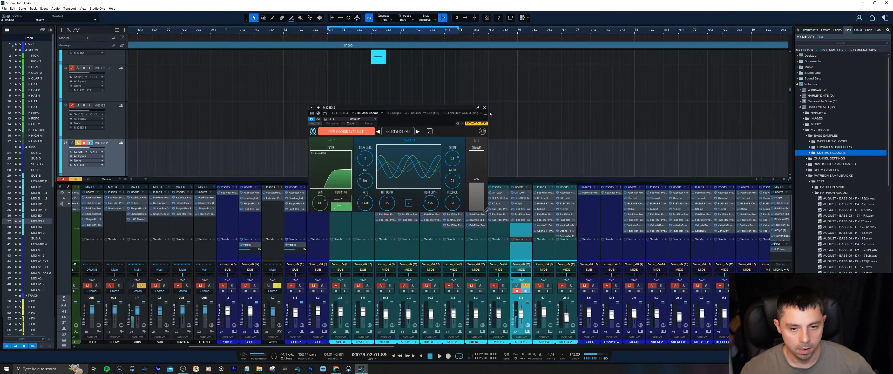
{"action": "left_click", "coordinate": [485, 107]}
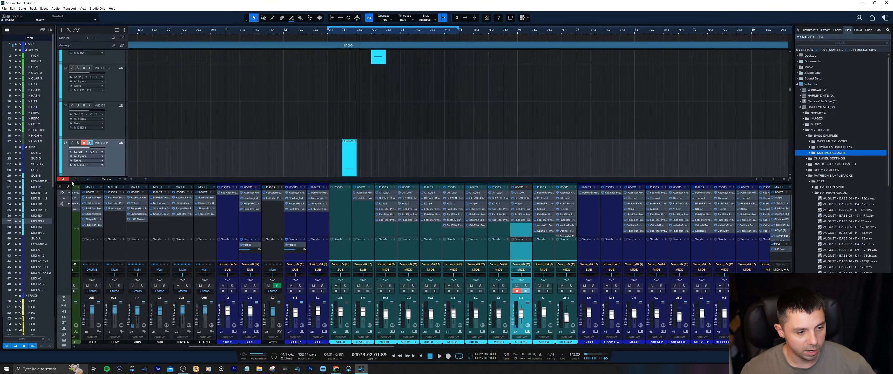
Step: Hide the mixer, play the unsoloed mix through the bar 73 section, and show the whole arrangement
{"action": "key", "text": "F3"}
{"action": "scroll", "coordinate": [340, 194], "scroll_direction": "up", "scroll_amount": 2}
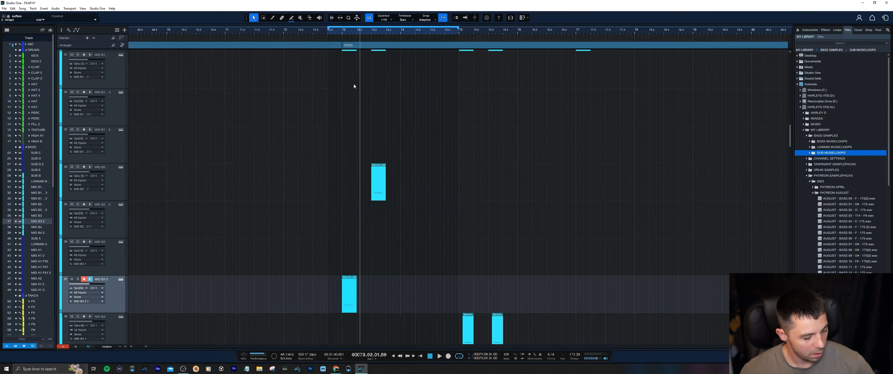
{"action": "mouse_move", "coordinate": [344, 32]}
{"action": "left_mouse_down"}
{"action": "mouse_move", "coordinate": [358, 27]}
{"action": "mouse_move", "coordinate": [336, 27]}
{"action": "left_mouse_up"}
{"action": "left_click", "coordinate": [358, 28]}
{"action": "left_click", "coordinate": [311, 32]}
{"action": "key", "text": "space"}
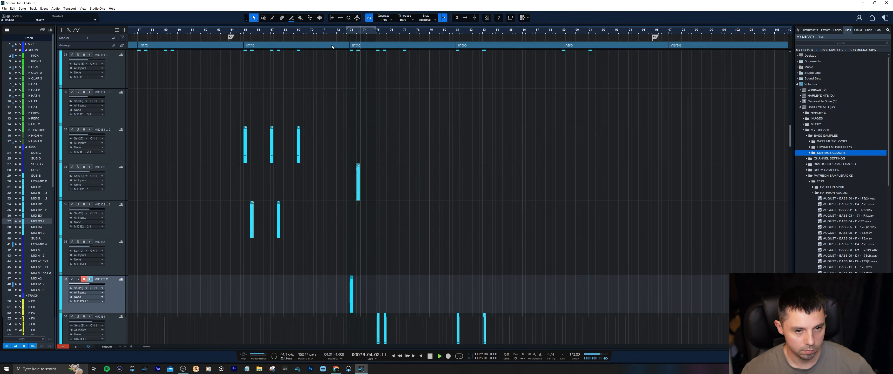
{"action": "left_click_drag", "start_coordinate": [346, 32], "coordinate": [348, 27]}
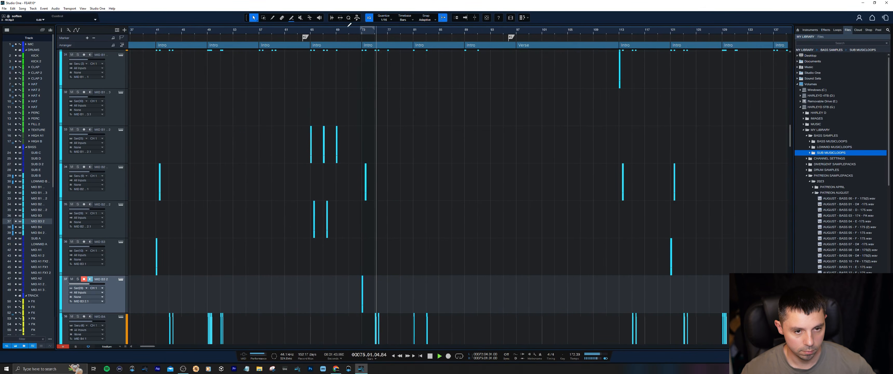
{"action": "key", "text": "space"}
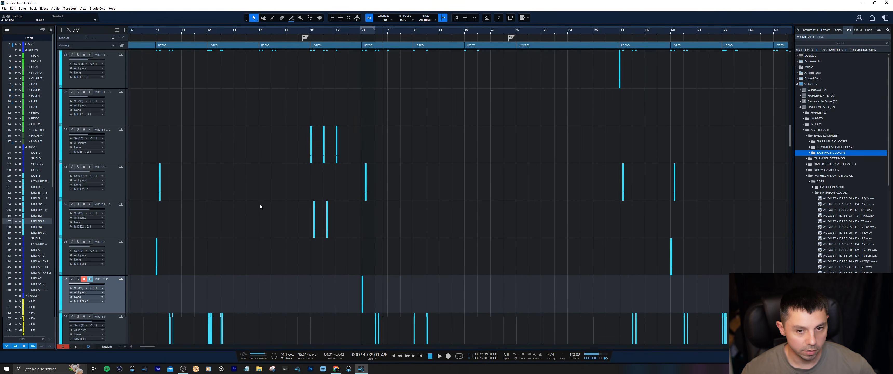
{"action": "key", "text": "z"}
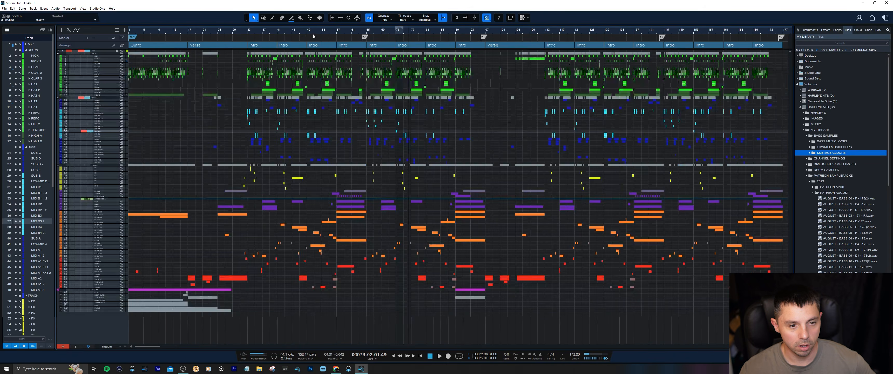